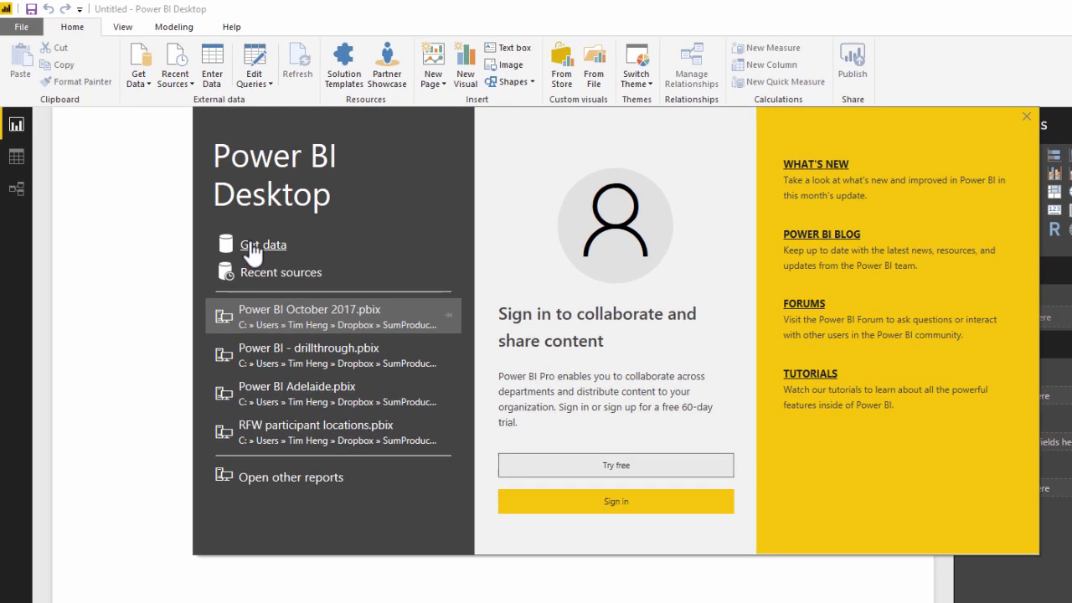
- Open the data source list and review the connectors under File, Database, Azure, Online Services and Other before returning to All
{"action": "left_click", "coordinate": [219, 219]}
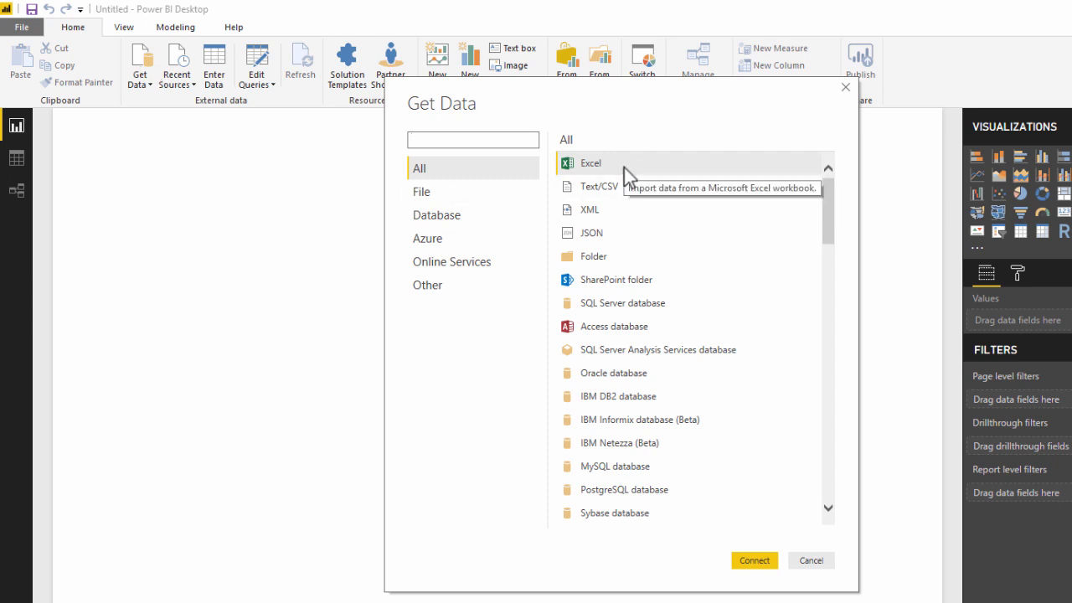
{"action": "left_click", "coordinate": [506, 193]}
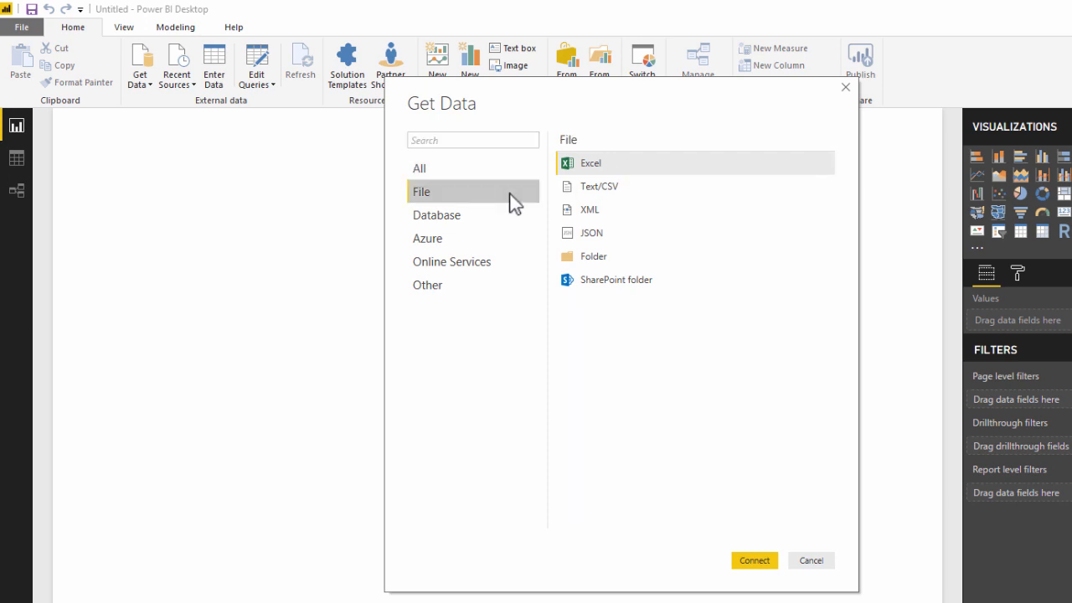
{"action": "left_click", "coordinate": [502, 216]}
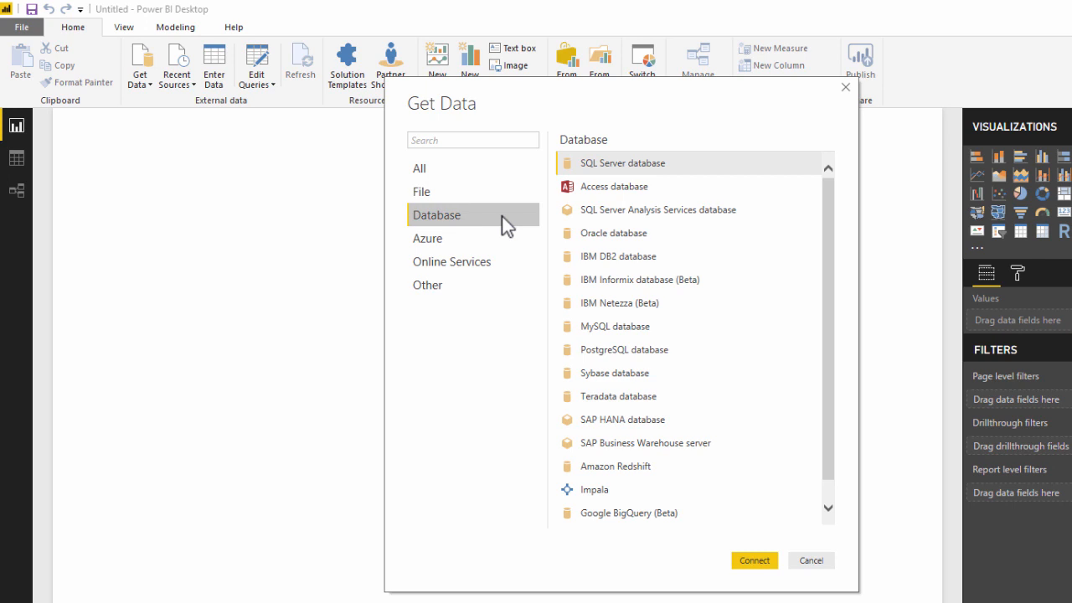
{"action": "left_click", "coordinate": [488, 239]}
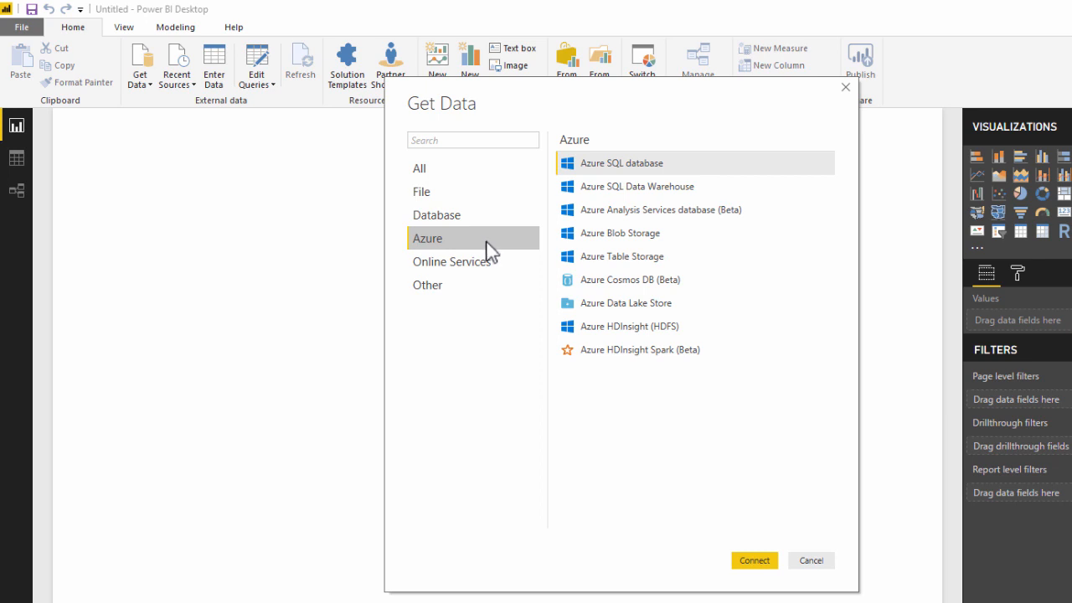
{"action": "left_click", "coordinate": [483, 264]}
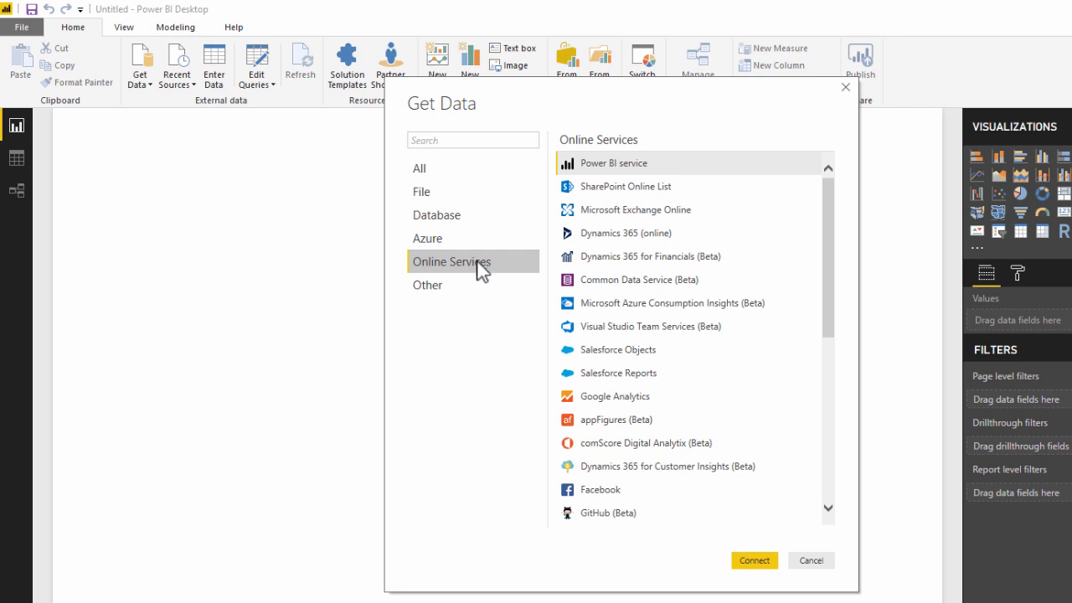
{"action": "left_click", "coordinate": [463, 283]}
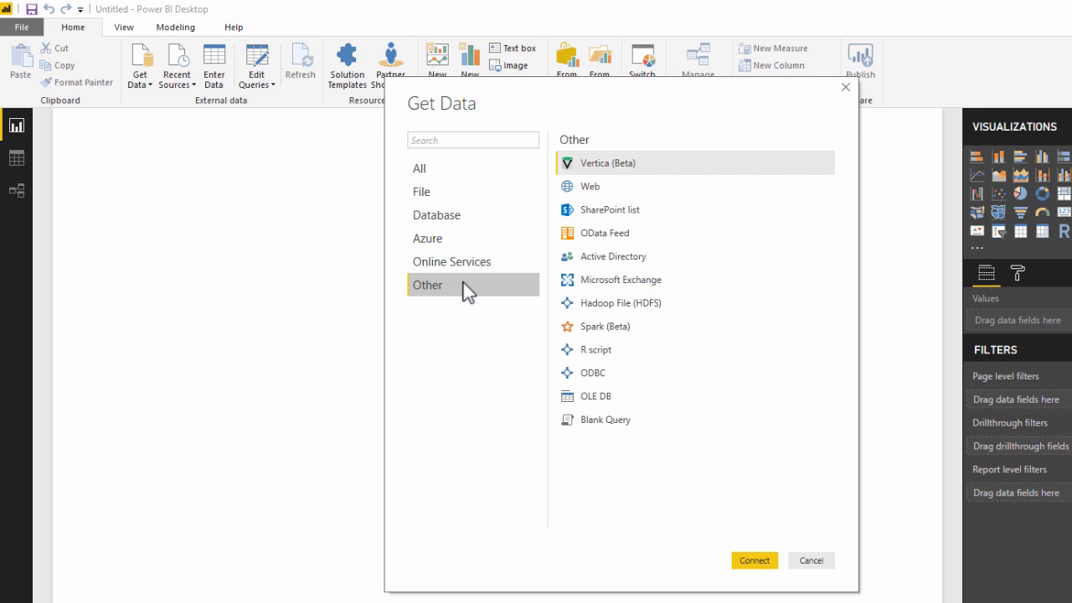
{"action": "left_click", "coordinate": [475, 177]}
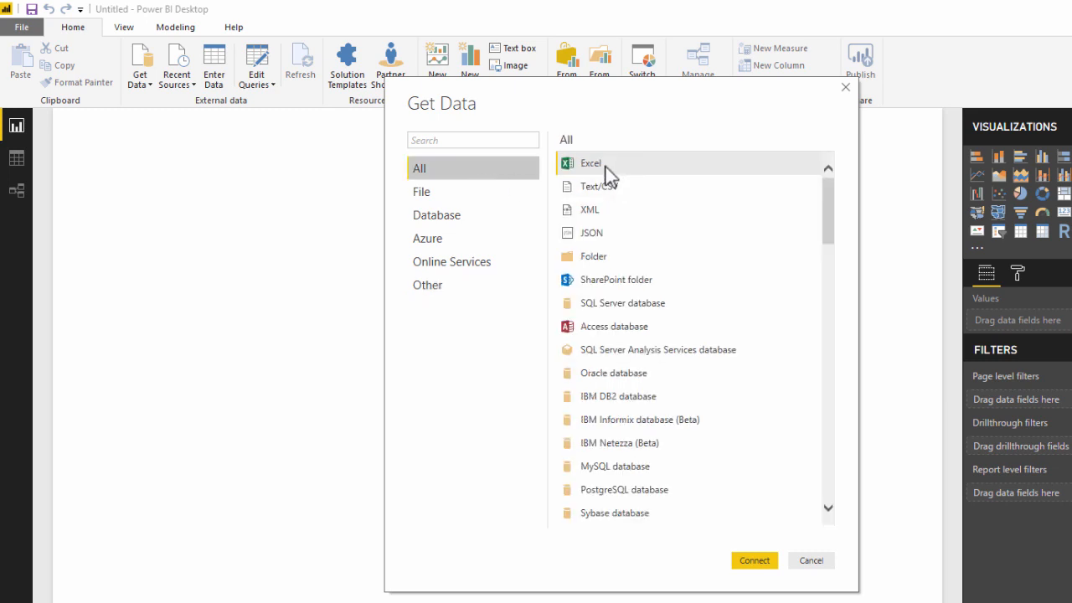
- Connect to the Excel workbook "Data file - PowerPivot example.xlsx" and open its Customers, Geography, ProductList and Sales sheets for editing
{"action": "double_click", "coordinate": [571, 157]}
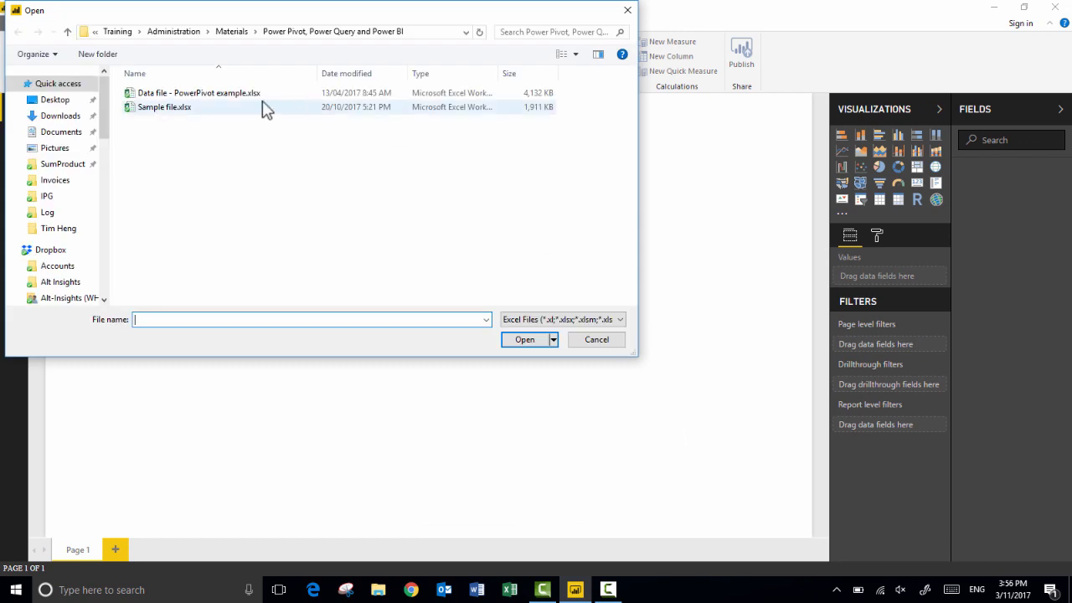
{"action": "double_click", "coordinate": [248, 94]}
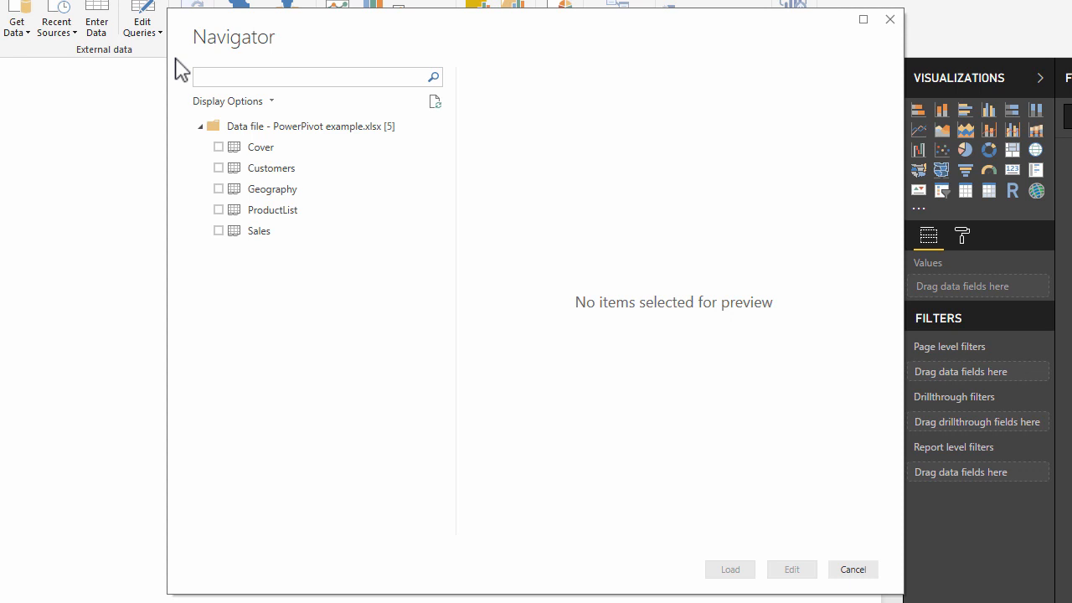
{"action": "left_click", "coordinate": [218, 168]}
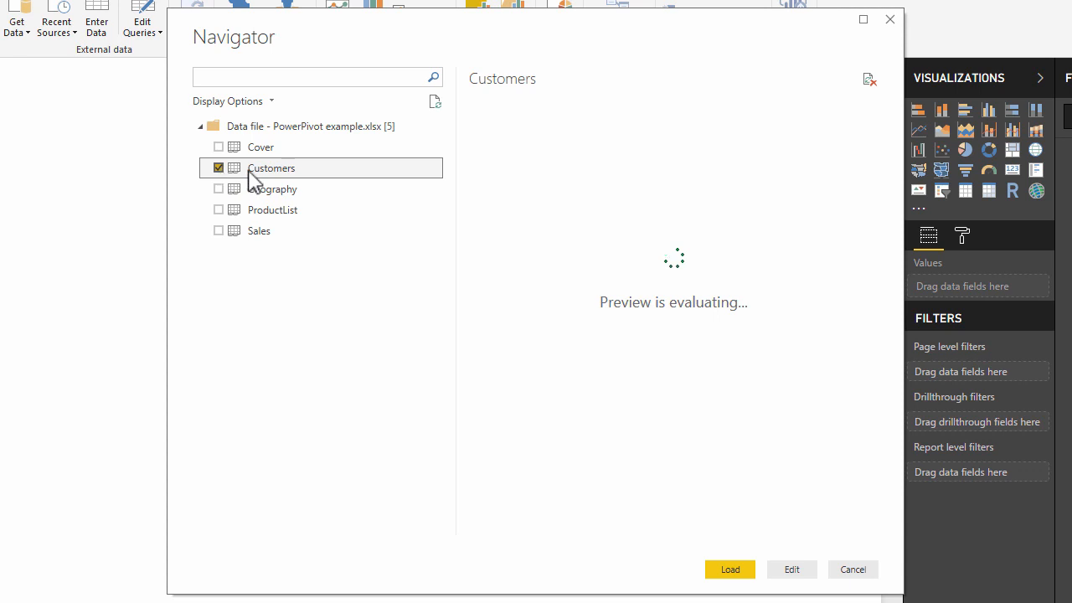
{"action": "left_click", "coordinate": [218, 189]}
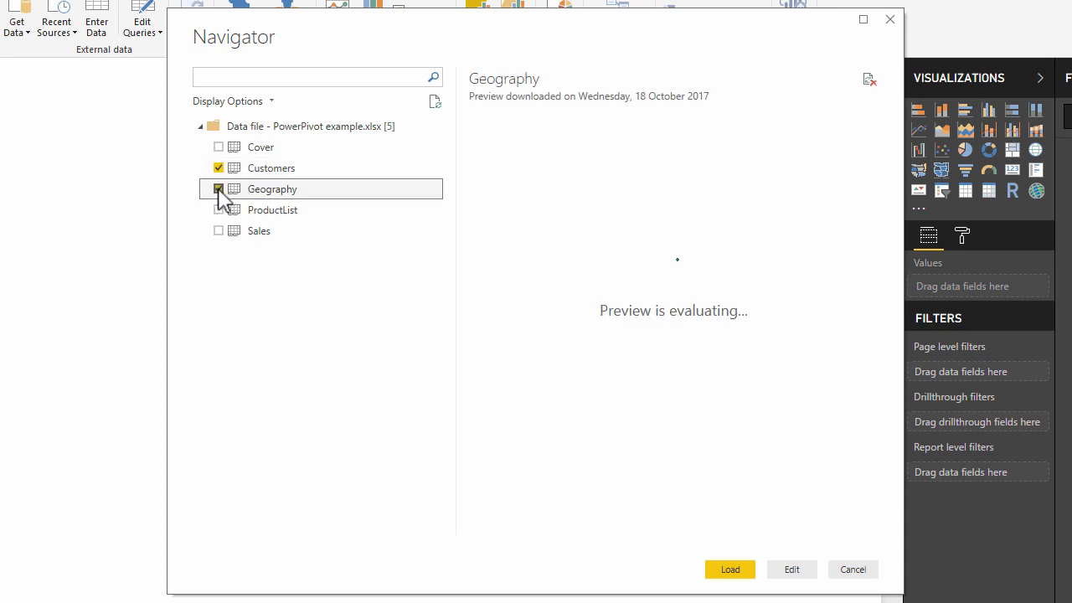
{"action": "left_click", "coordinate": [219, 210]}
{"action": "left_click", "coordinate": [219, 231]}
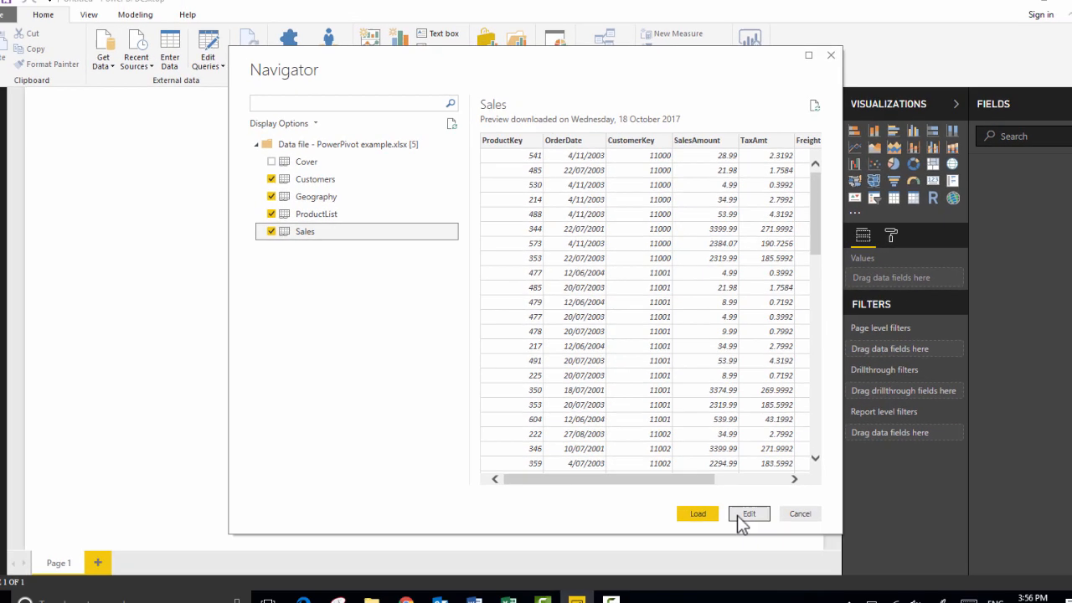
{"action": "left_click", "coordinate": [779, 576]}
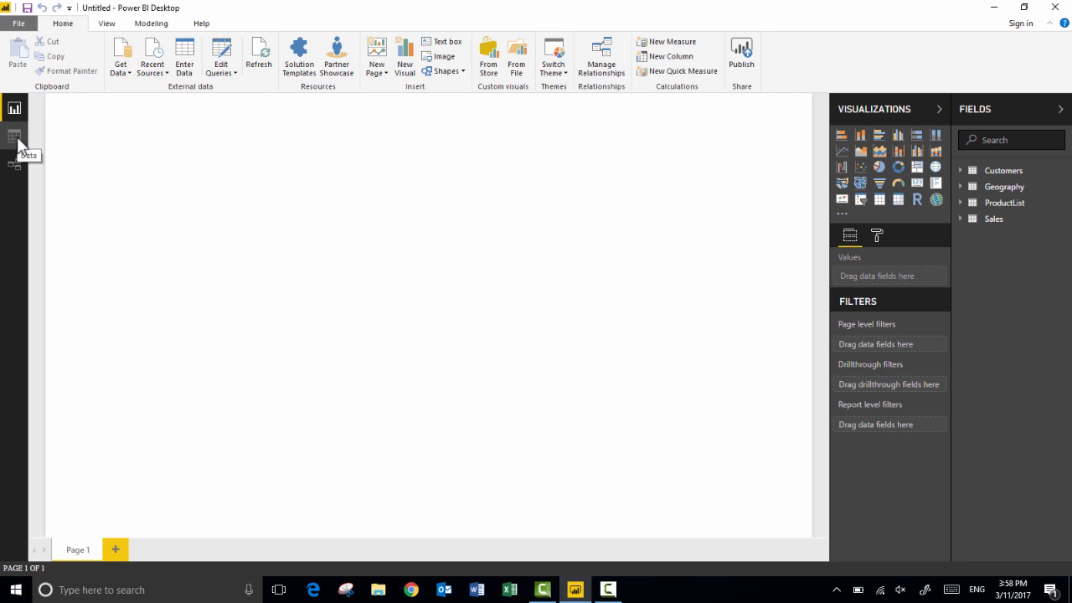
- Inspect the loaded table data and the relationships between the tables, returning to the report canvas
{"action": "left_click", "coordinate": [16, 139]}
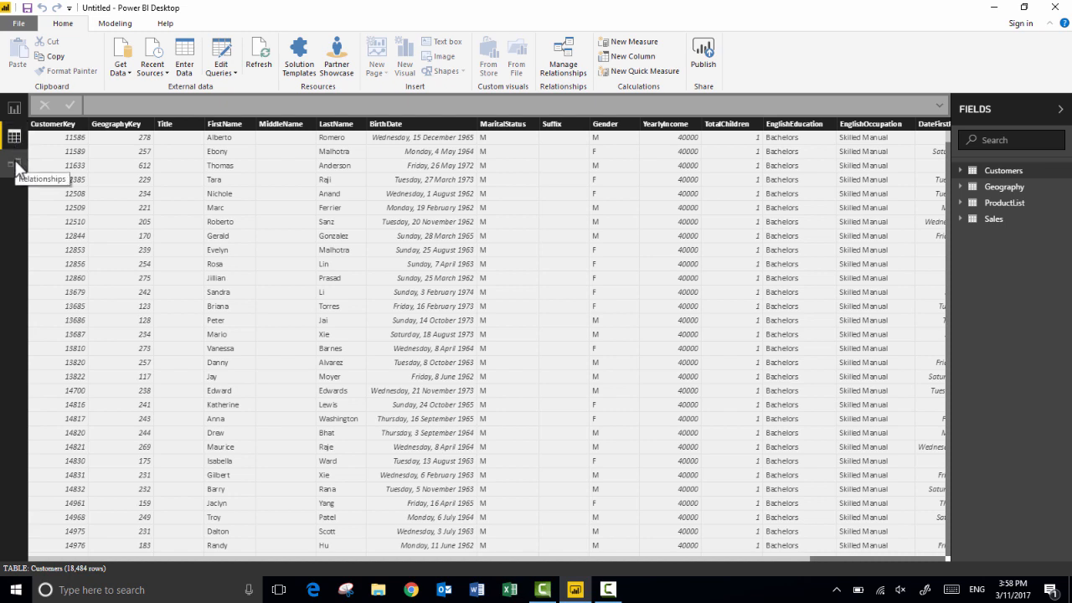
{"action": "left_click", "coordinate": [16, 165]}
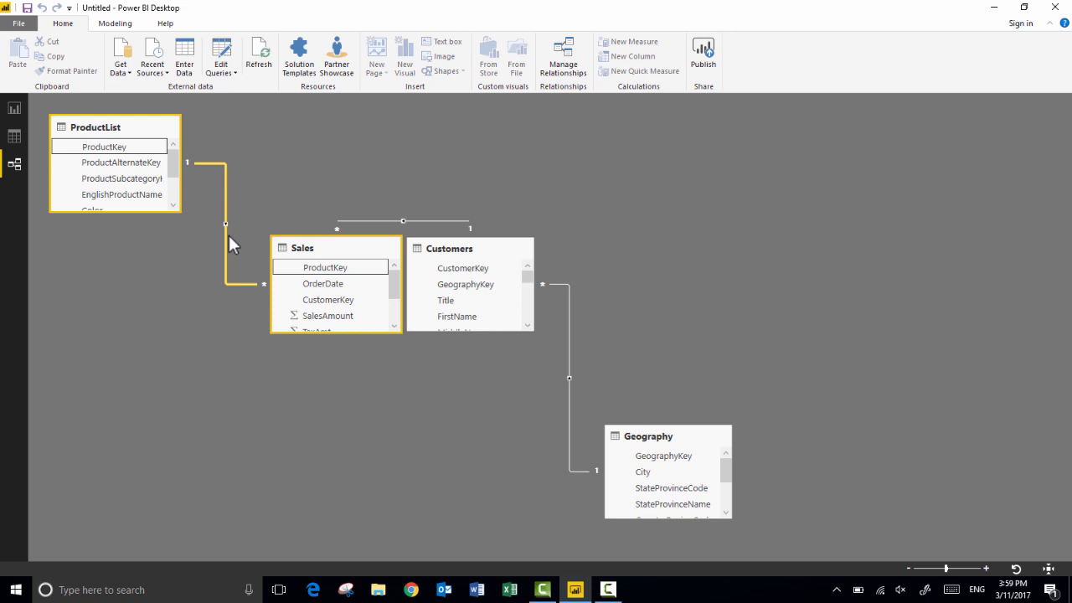
{"action": "left_click", "coordinate": [17, 112]}
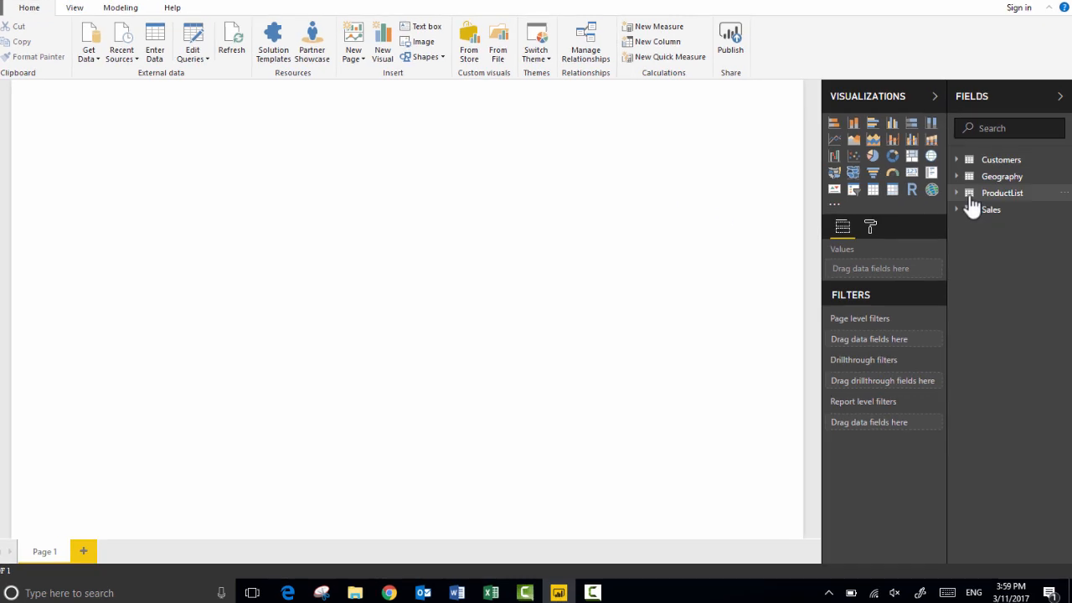
- Create a column chart of SalesAmount by OrderDate from the Sales table
{"action": "left_click", "coordinate": [963, 210]}
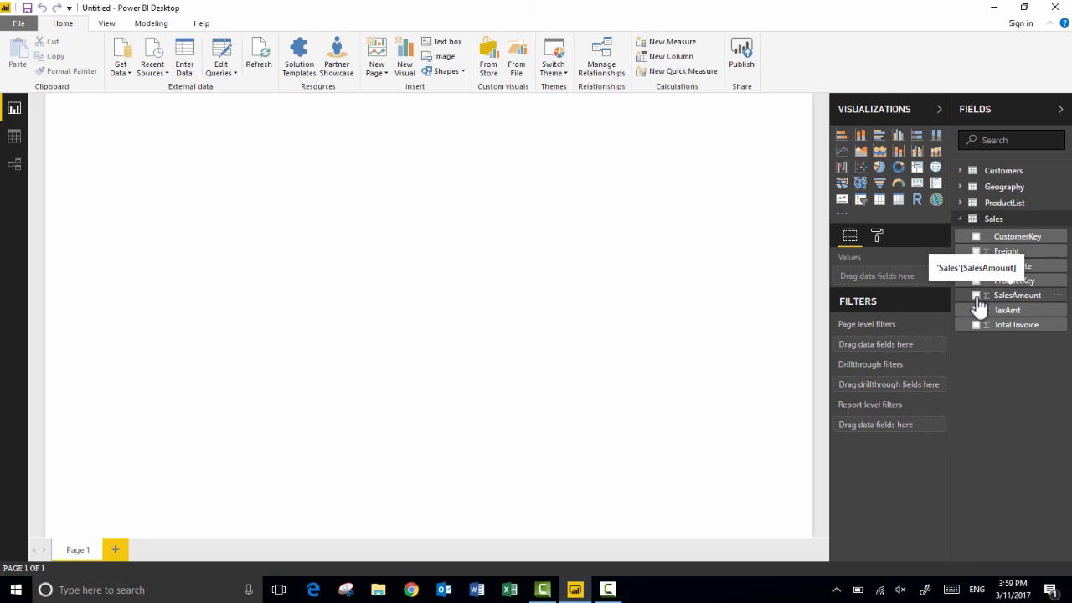
{"action": "left_click", "coordinate": [976, 299]}
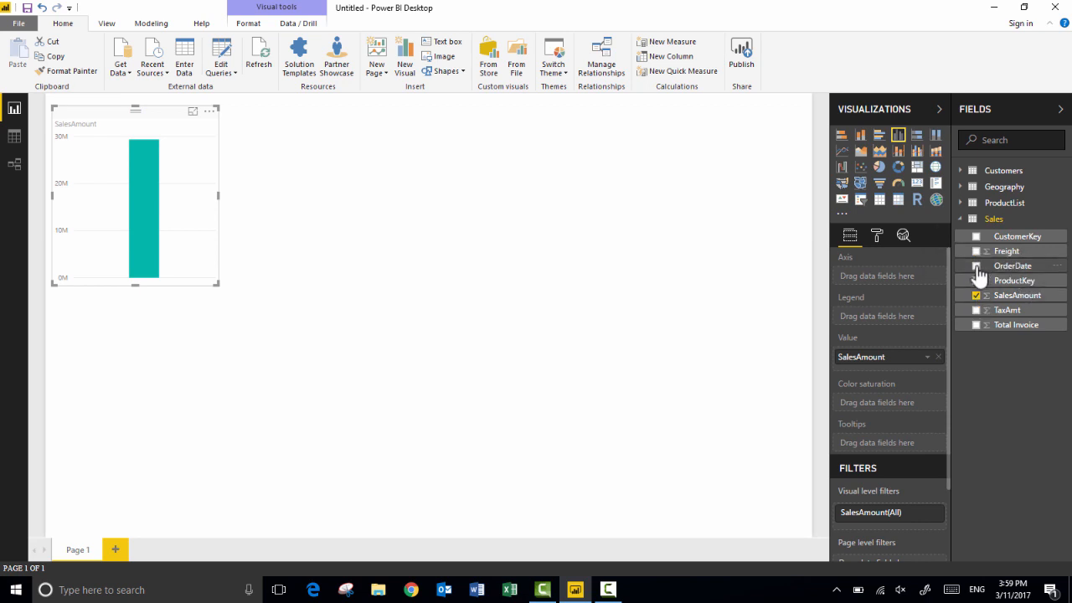
{"action": "left_click", "coordinate": [976, 266]}
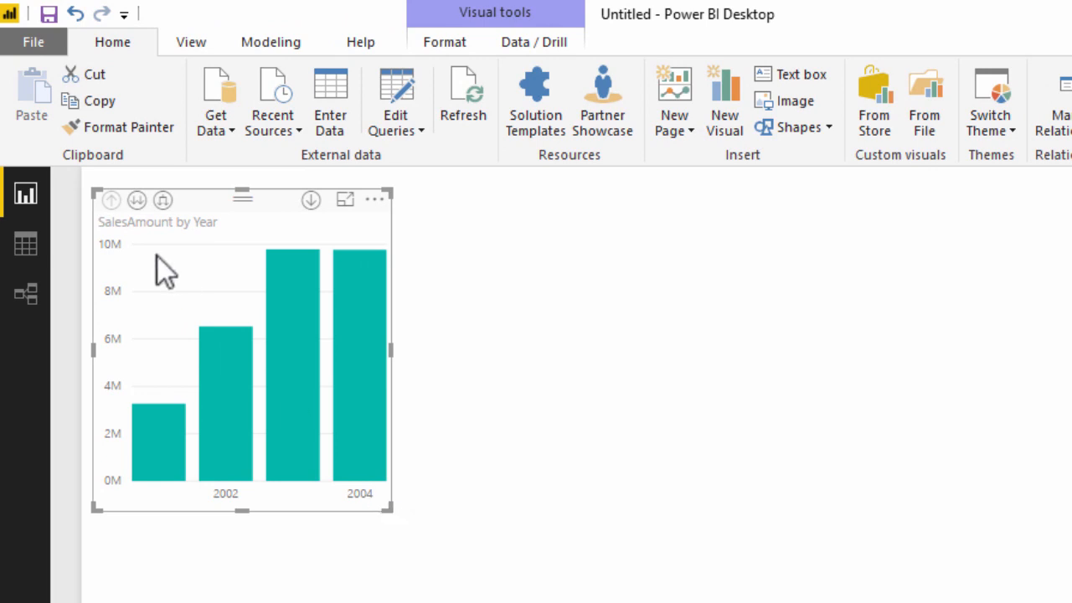
- Expand the SalesAmount by Year chart down to quarter and month level, and drill back up to years
{"action": "left_click", "coordinate": [167, 209]}
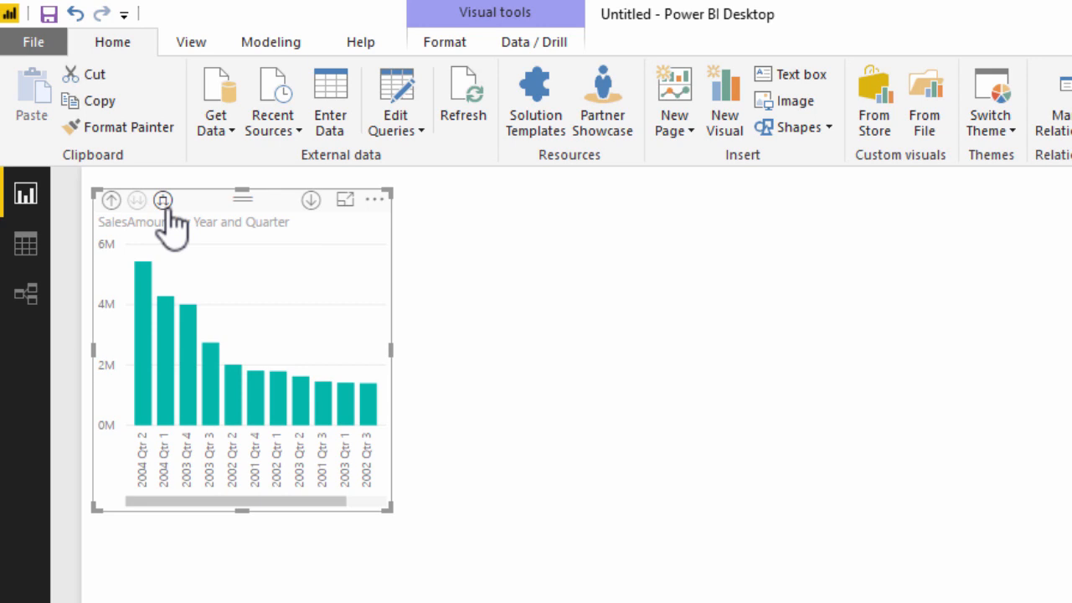
{"action": "left_click", "coordinate": [166, 209]}
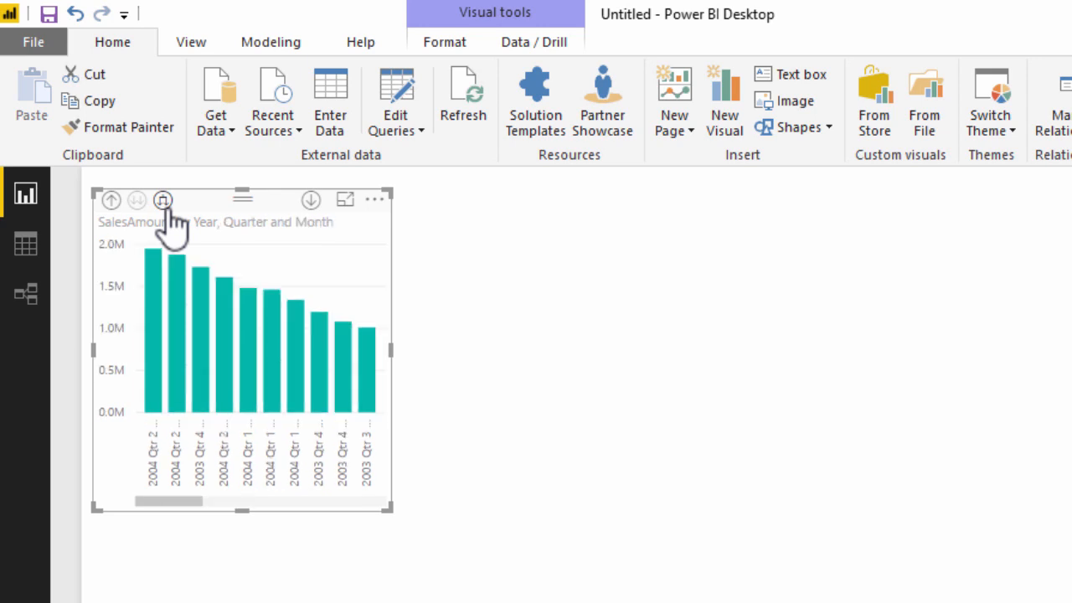
{"action": "left_click", "coordinate": [113, 204]}
{"action": "left_click", "coordinate": [113, 204]}
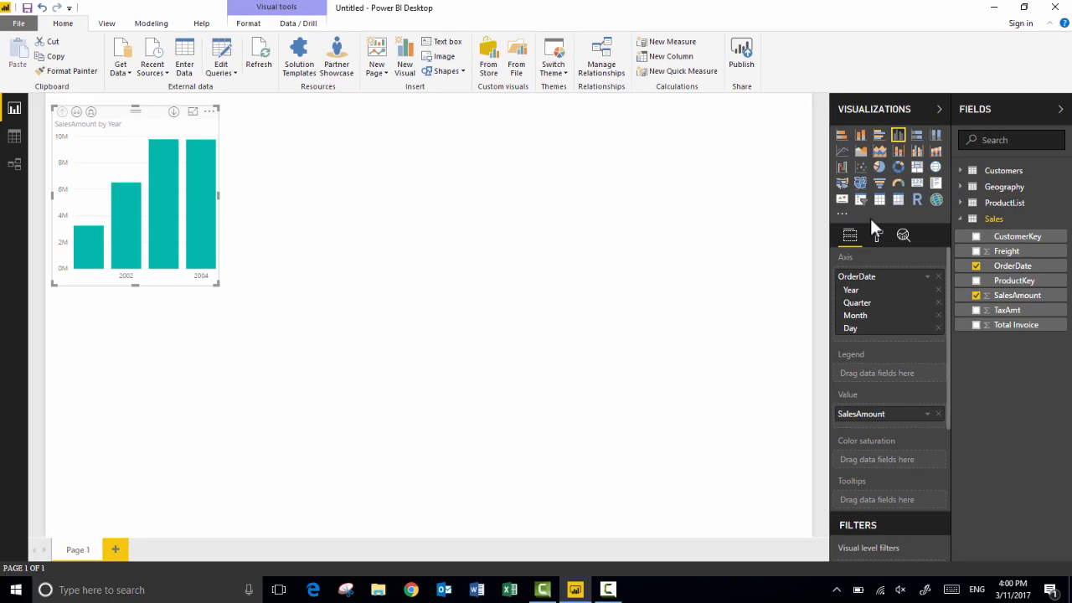
- Create a second, separate column chart of SalesAmount by the Geography table's EnglishCountryRegionName
{"action": "left_click", "coordinate": [450, 256]}
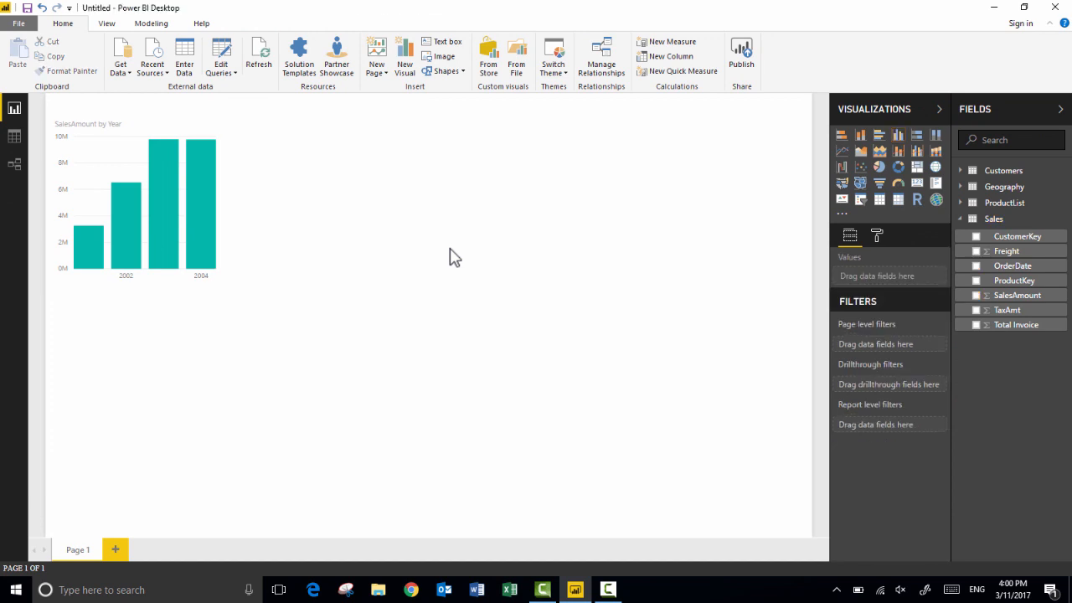
{"action": "left_click", "coordinate": [977, 298]}
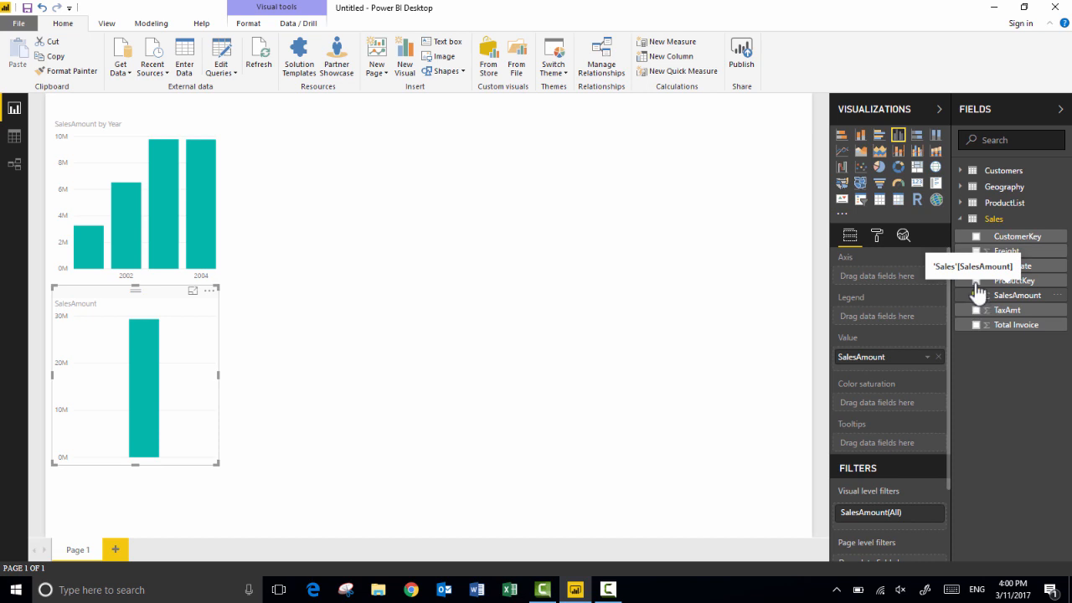
{"action": "left_click", "coordinate": [962, 187]}
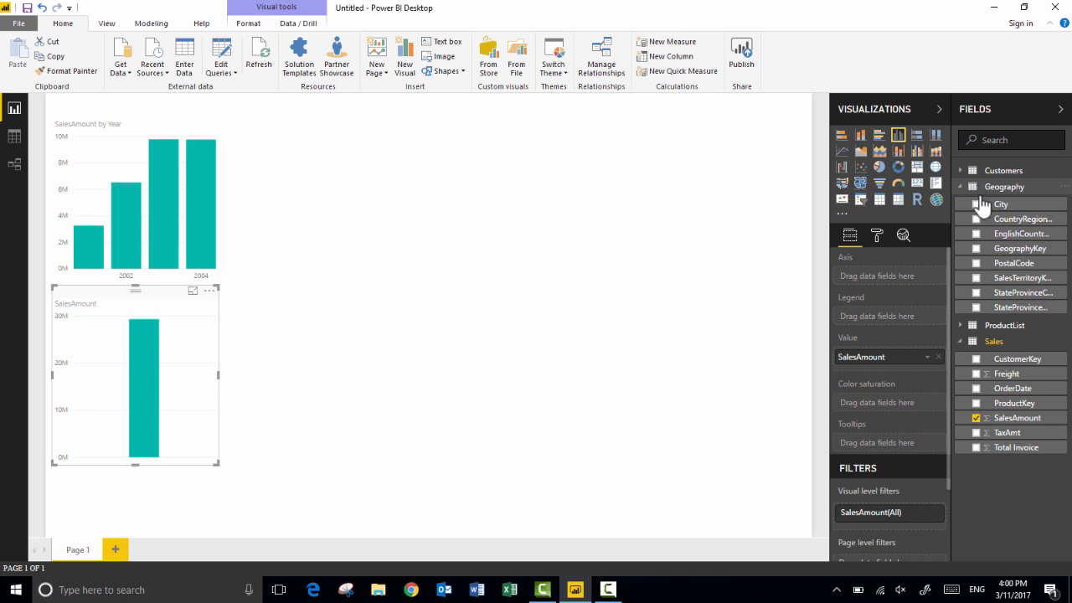
{"action": "left_click", "coordinate": [977, 234]}
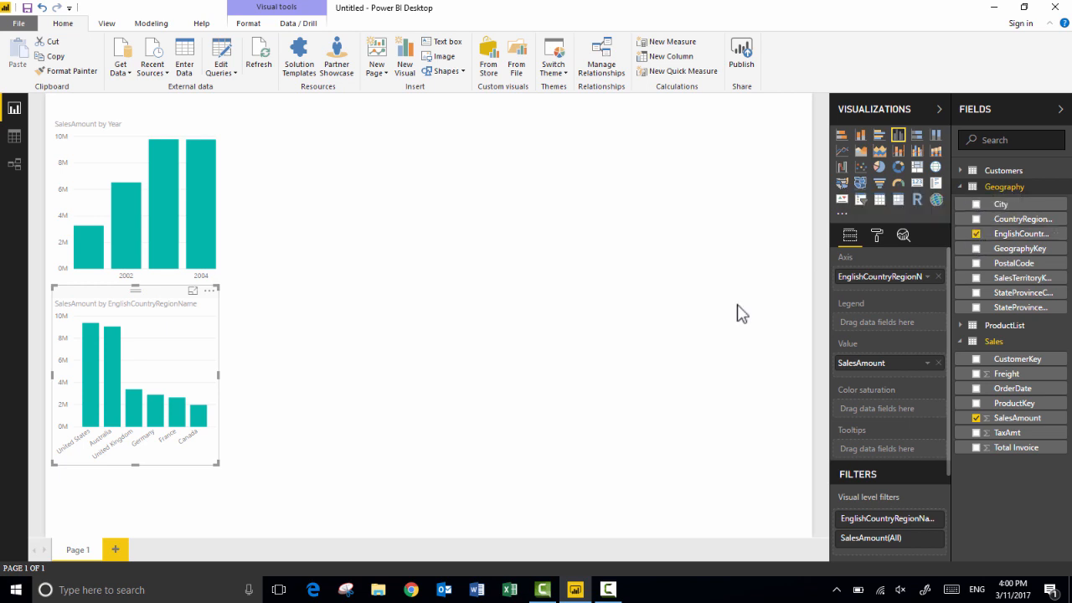
- Sort the country sales chart by EnglishCountryRegionName in ascending order and convert it to a clustered bar chart
{"action": "left_click", "coordinate": [210, 293]}
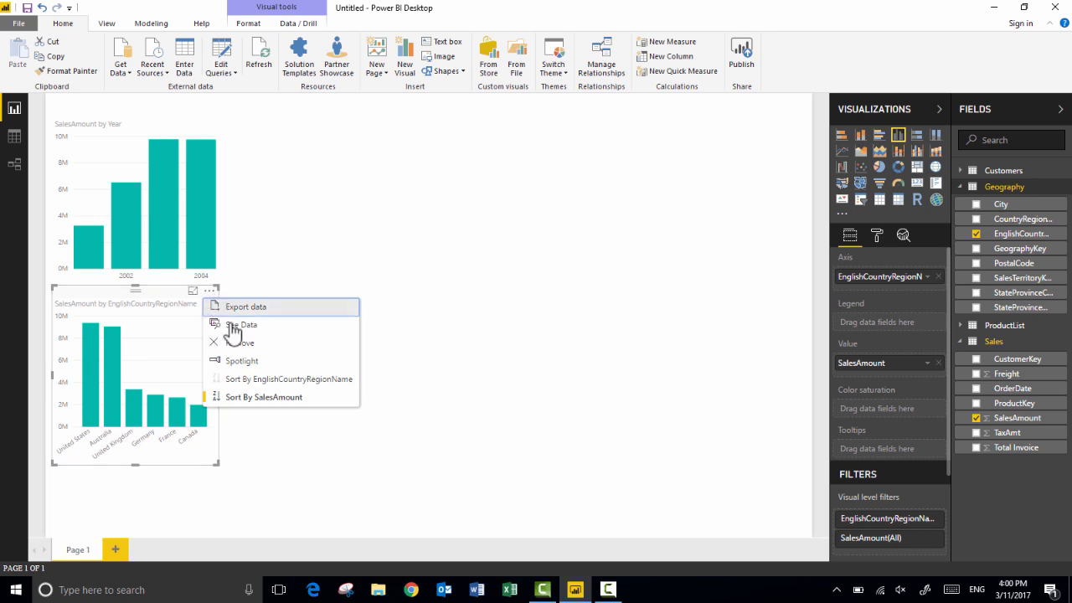
{"action": "left_click", "coordinate": [291, 382]}
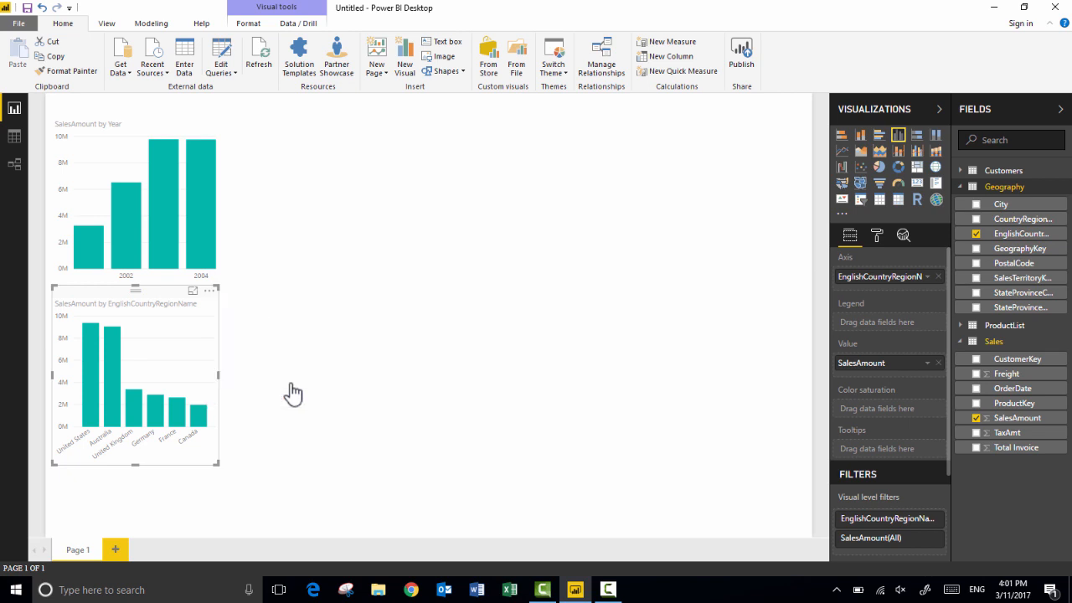
{"action": "left_click", "coordinate": [208, 292]}
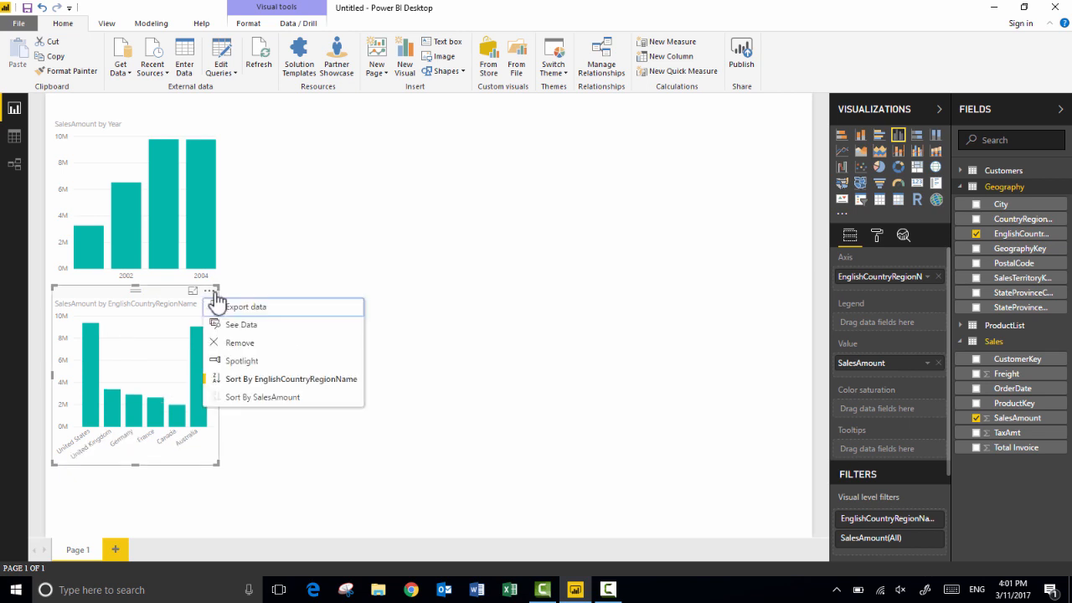
{"action": "left_click", "coordinate": [279, 386]}
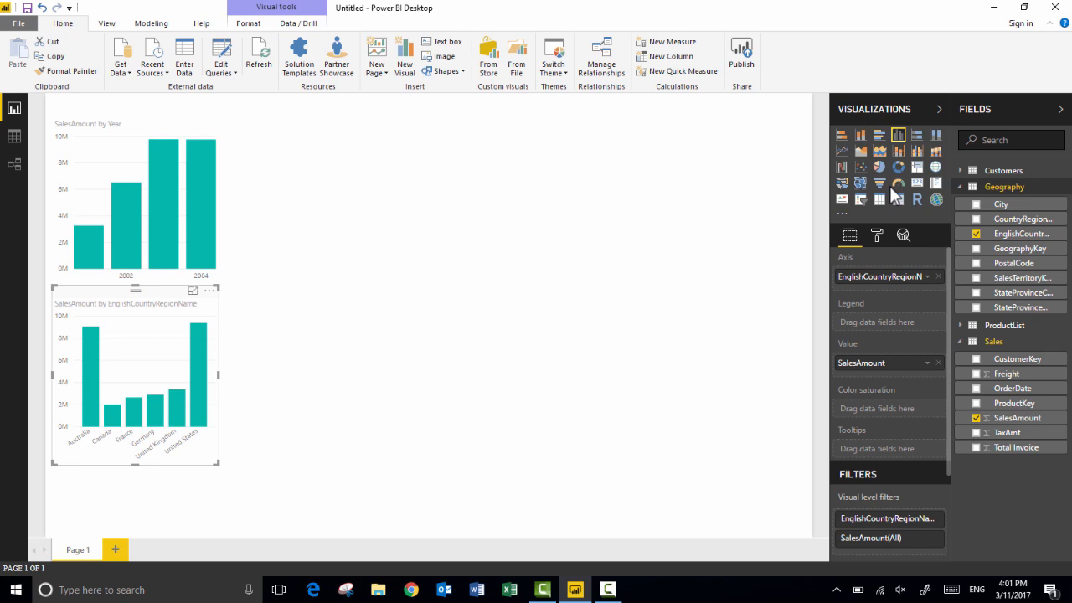
{"action": "left_click", "coordinate": [881, 139]}
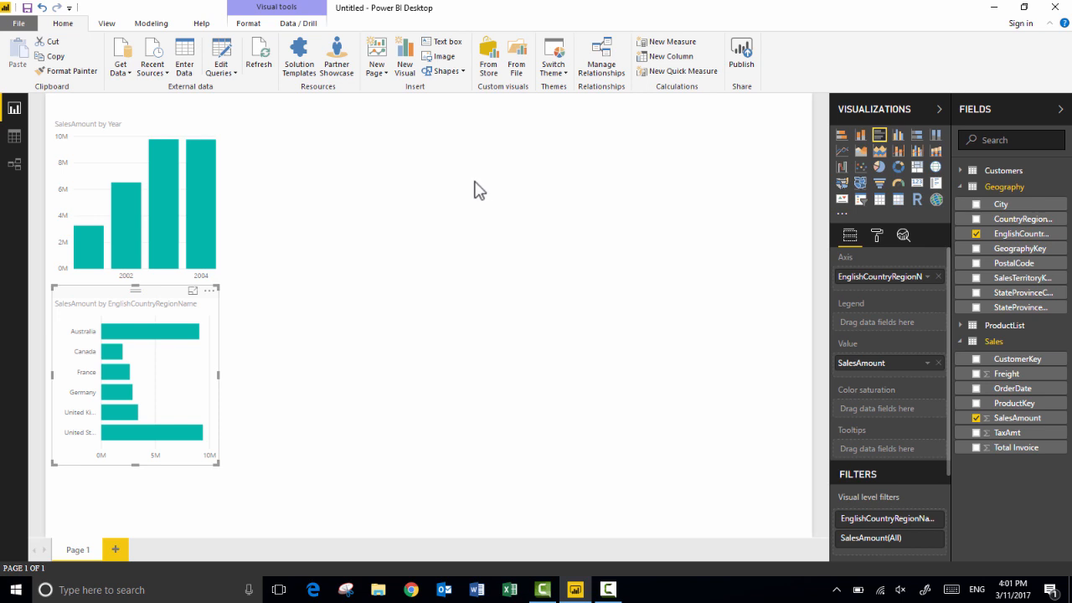
- Create a separate pie chart of SalesAmount by the ProductList table's product category name
{"action": "left_click", "coordinate": [377, 186]}
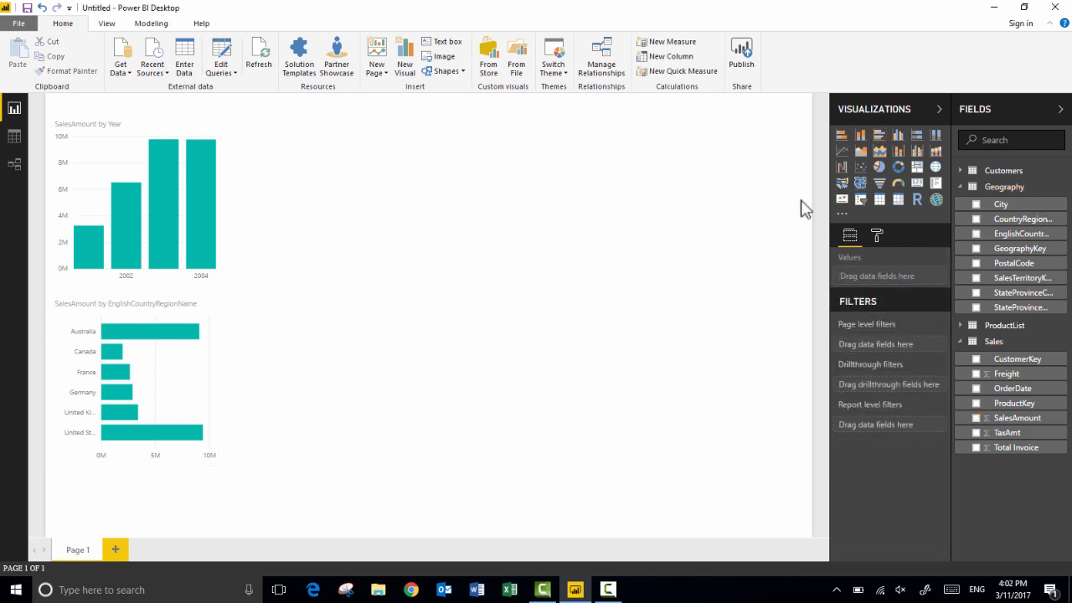
{"action": "left_click", "coordinate": [879, 168]}
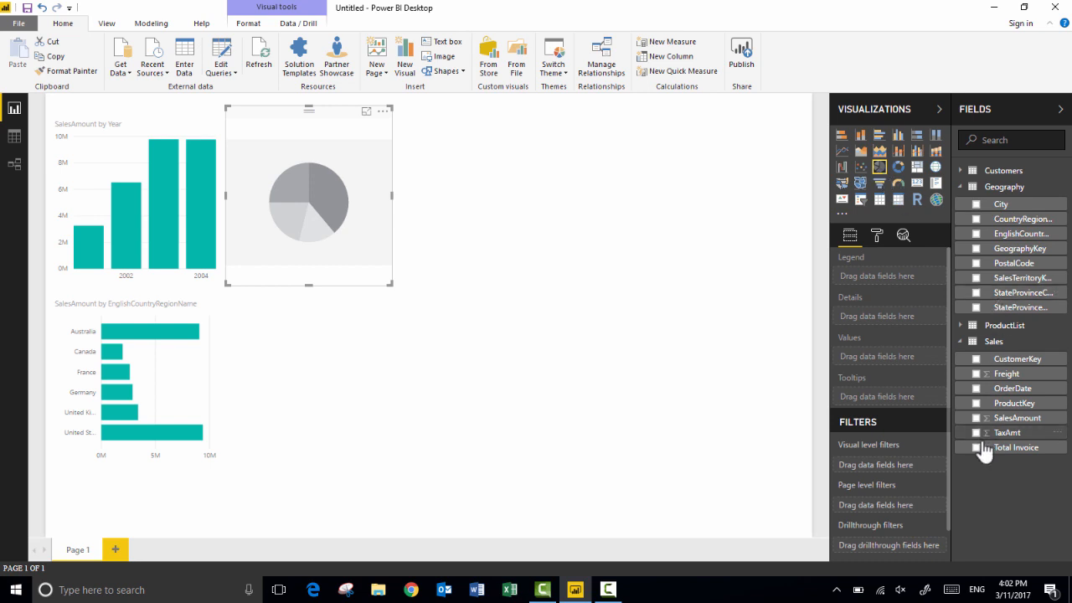
{"action": "left_click", "coordinate": [976, 418]}
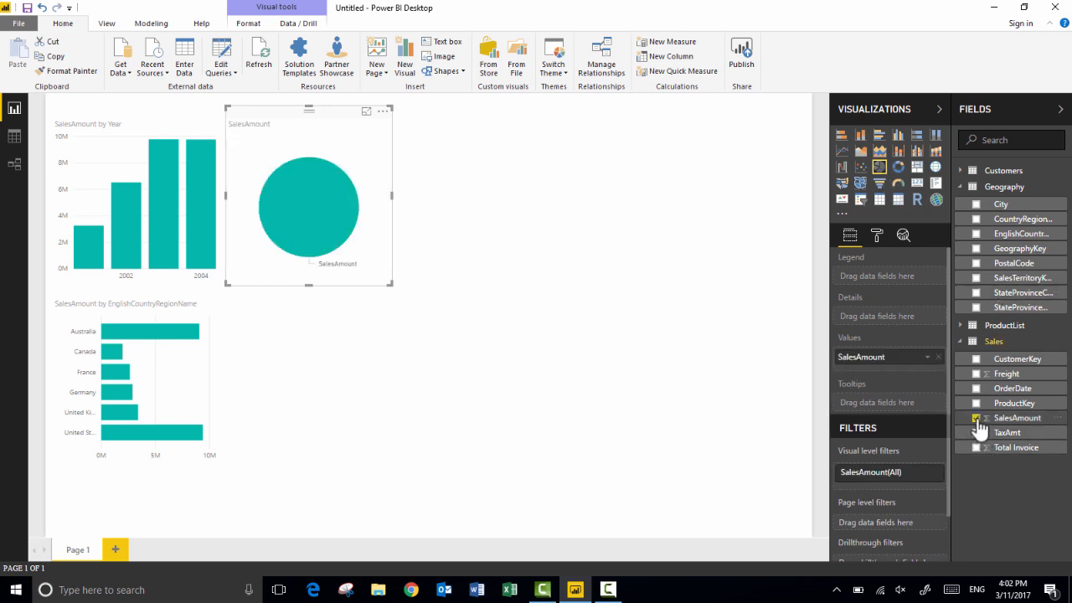
{"action": "left_click", "coordinate": [961, 326]}
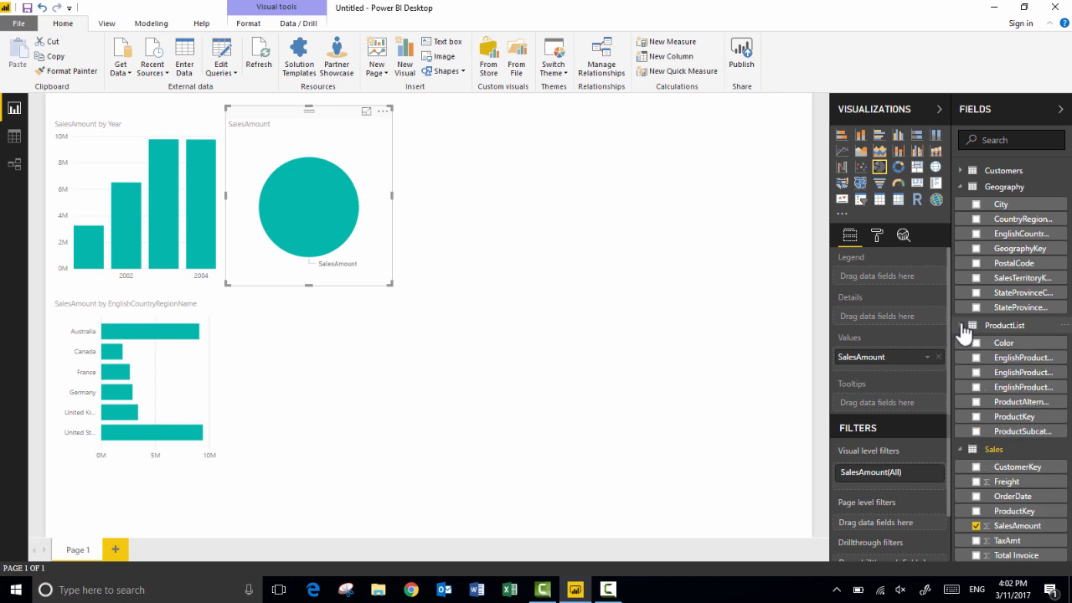
{"action": "left_click", "coordinate": [976, 359]}
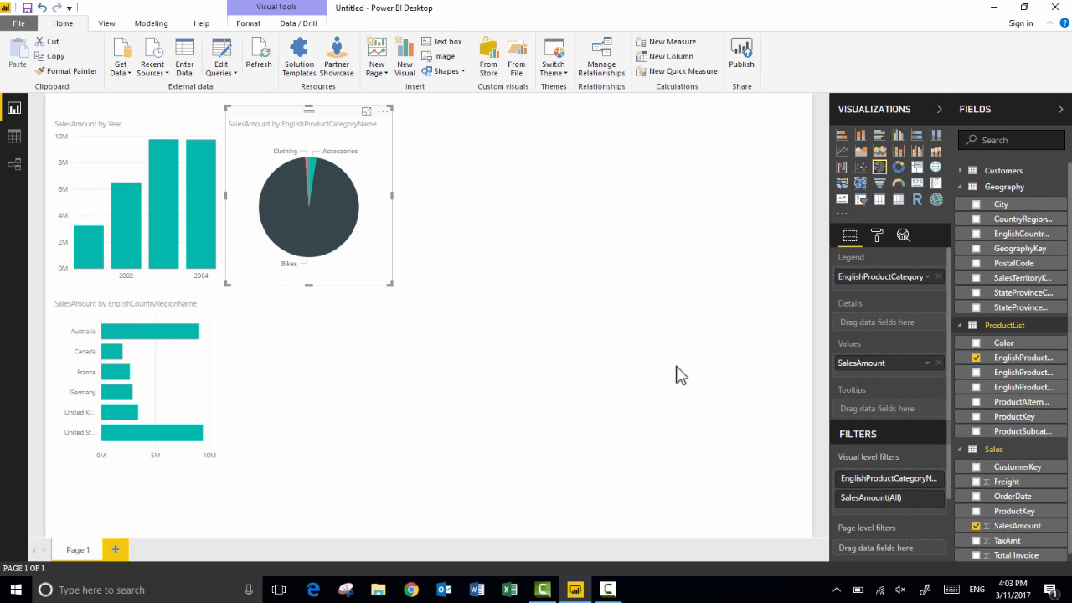
- Create a matrix of SalesAmount with OrderDate rows and EnglishCountryRegionName columns, and widen it to fit all the country columns
{"action": "left_click", "coordinate": [680, 173]}
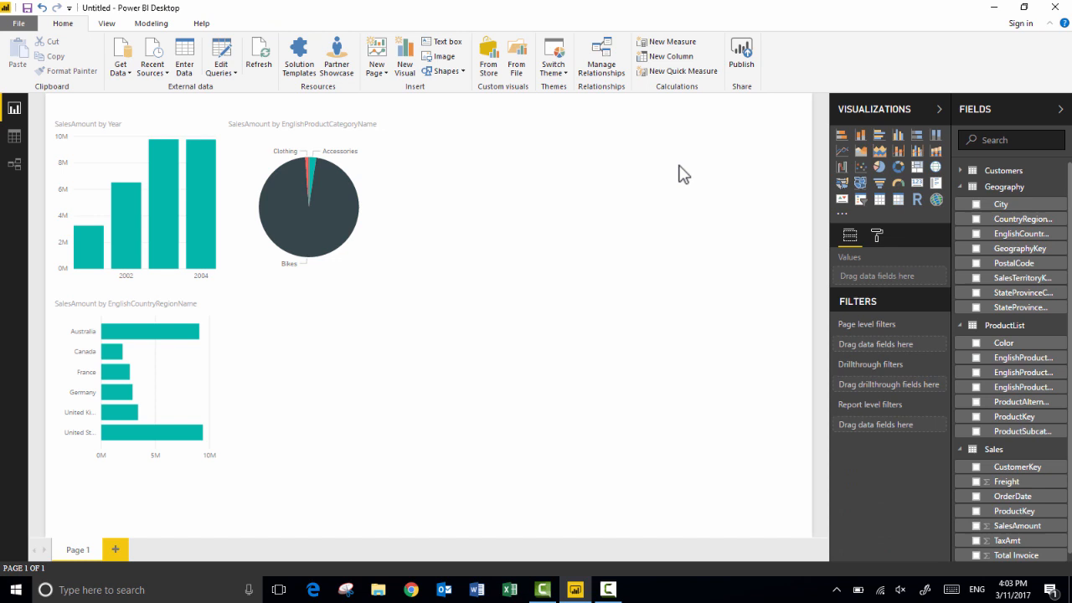
{"action": "left_click", "coordinate": [899, 201]}
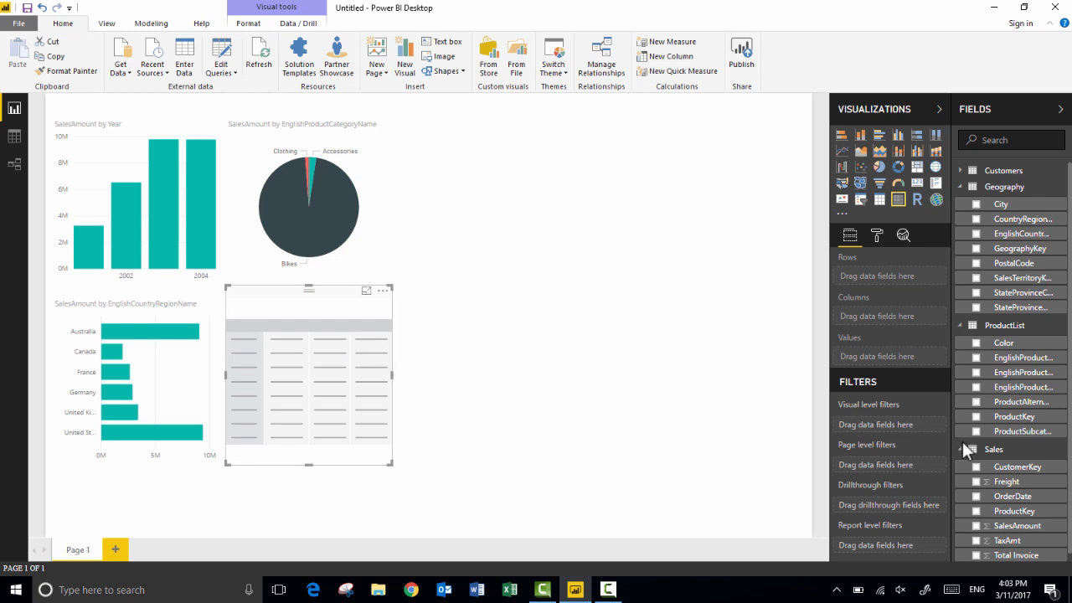
{"action": "left_click", "coordinate": [976, 526]}
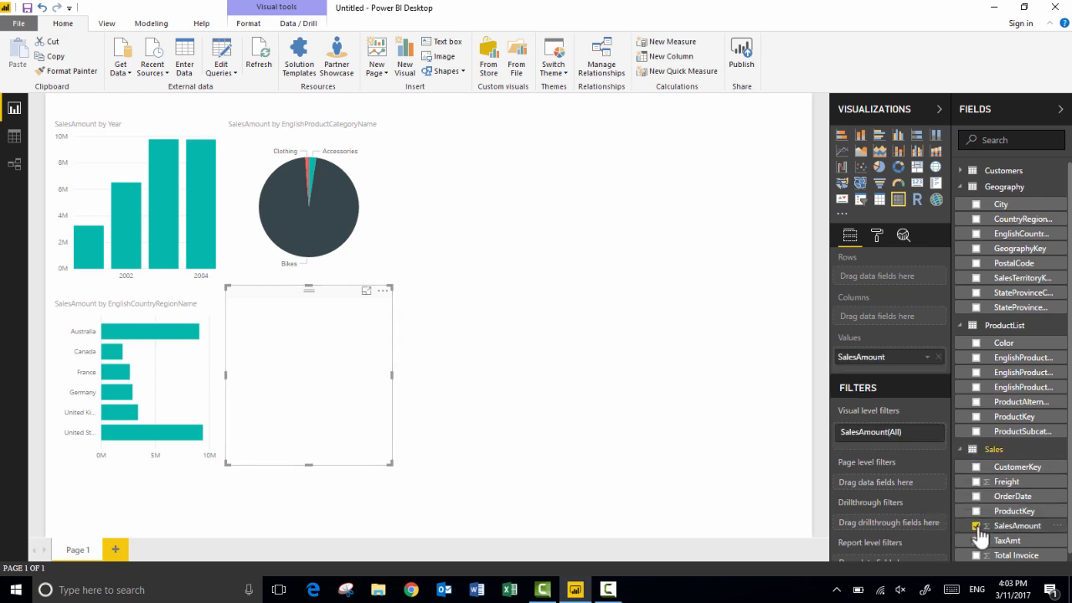
{"action": "left_click", "coordinate": [977, 498]}
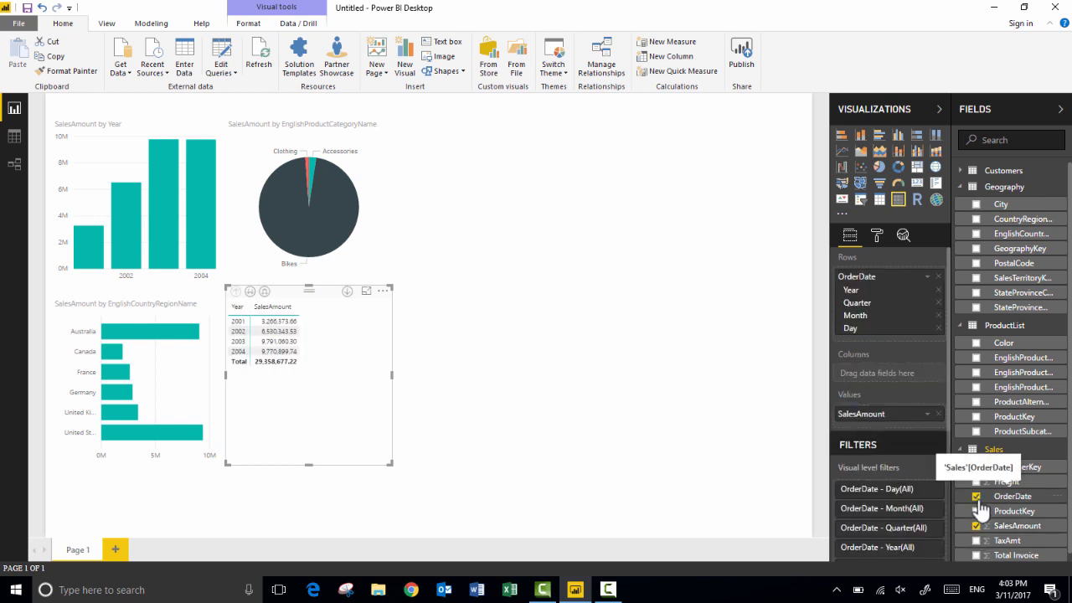
{"action": "left_click", "coordinate": [975, 233]}
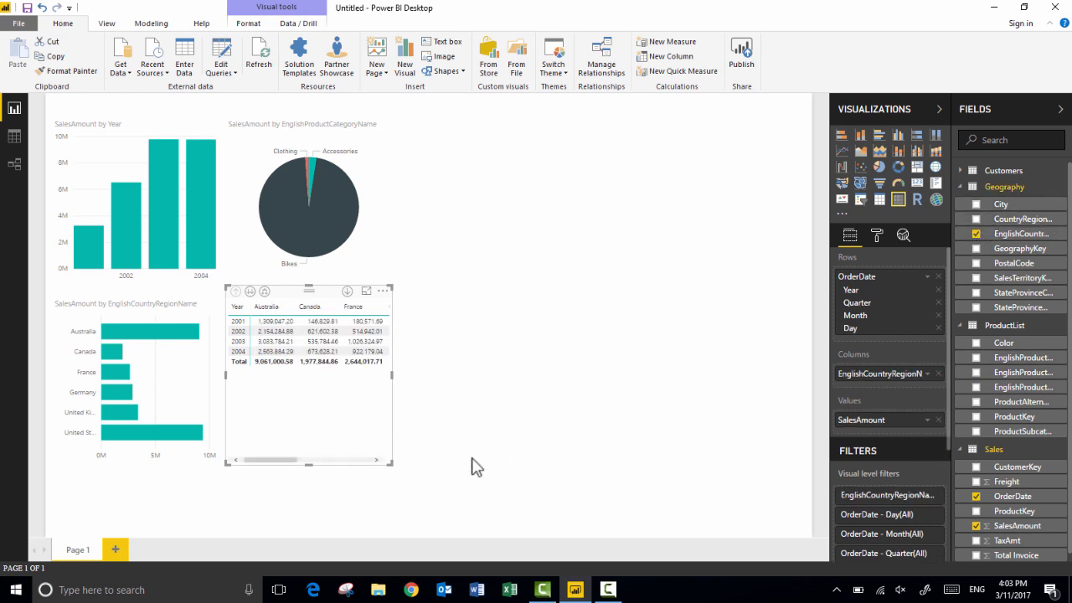
{"action": "left_click_drag", "start_coordinate": [392, 375], "coordinate": [586, 395]}
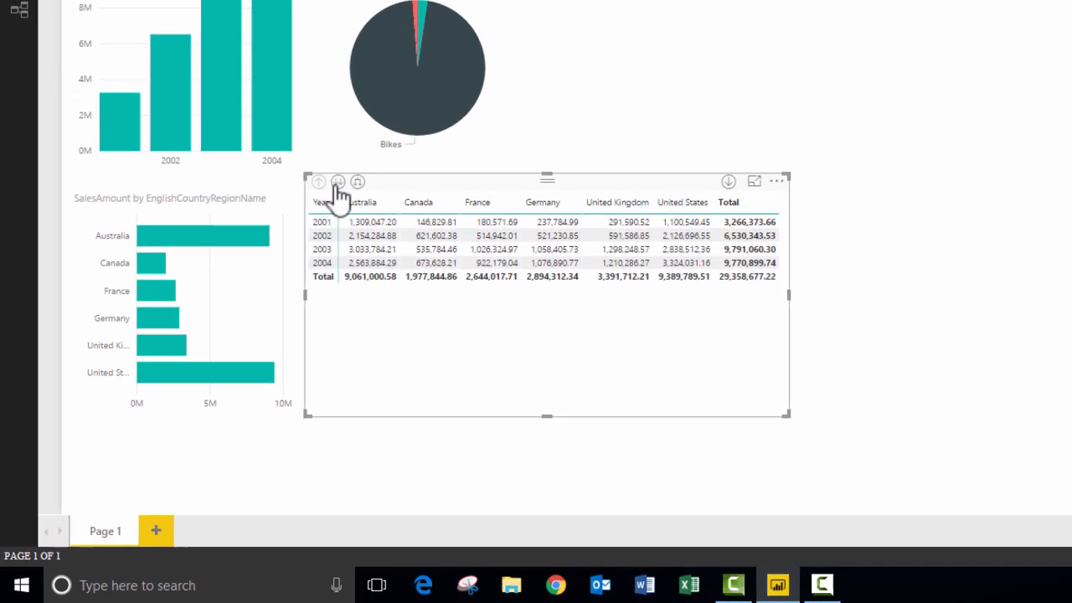
- Switch the matrix to quarter level, return it to years, and expand it to show quarters nested under each year
{"action": "left_click", "coordinate": [338, 183]}
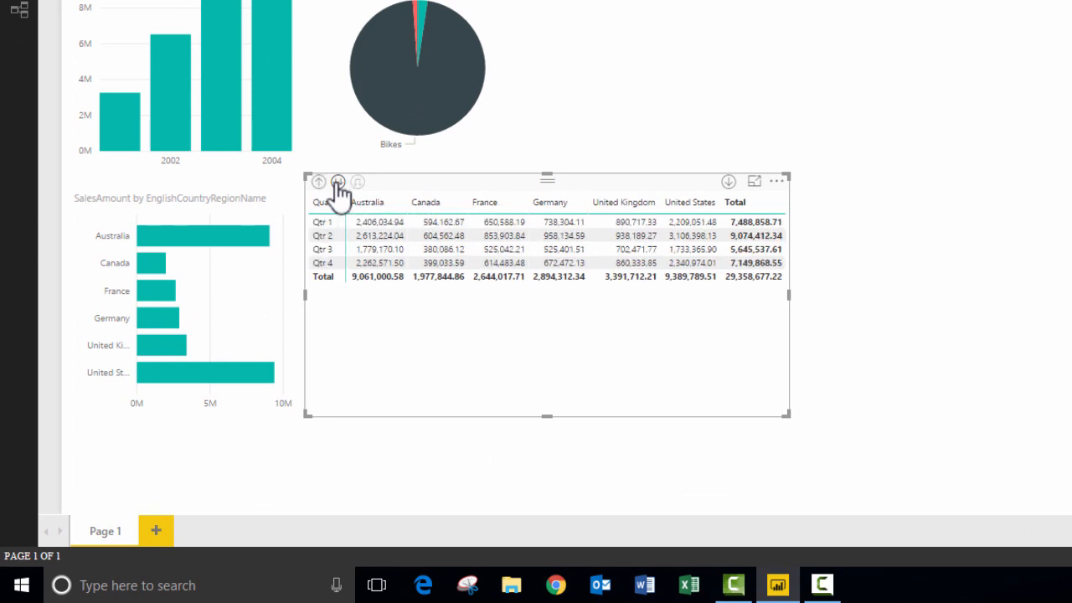
{"action": "left_click", "coordinate": [319, 182]}
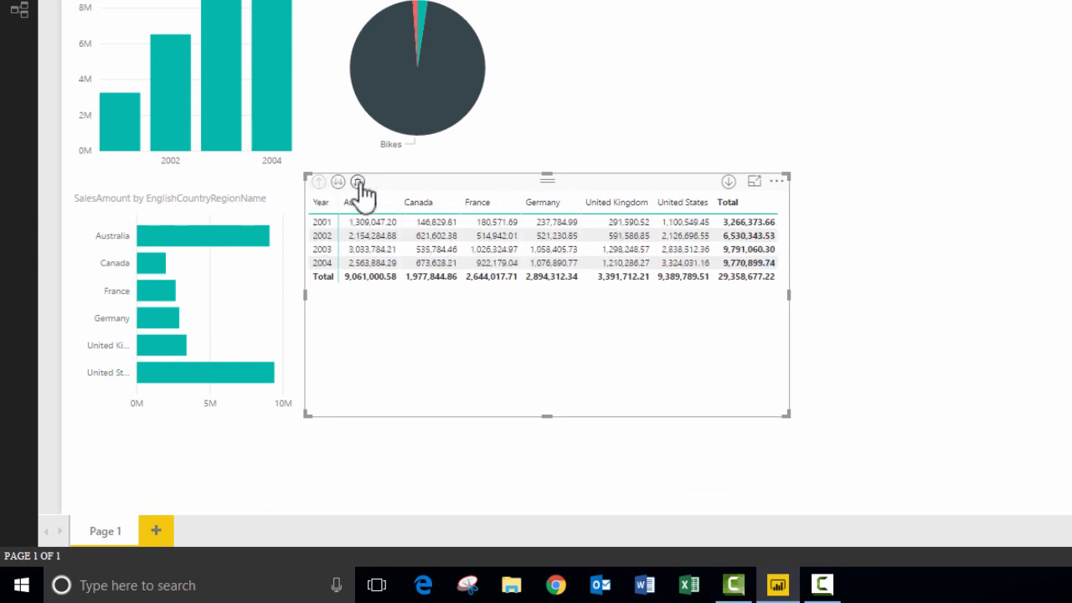
{"action": "left_click", "coordinate": [359, 183]}
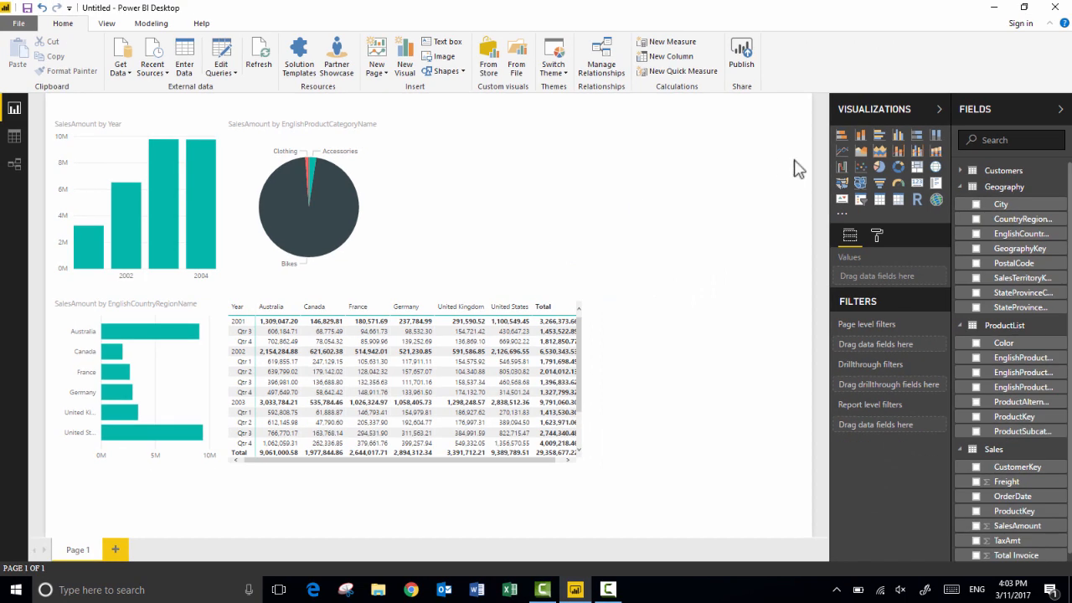
- Add a slicer on the ProductList table's Color field, and test it by filtering the report to Black and clearing the selection
{"action": "left_click", "coordinate": [860, 201]}
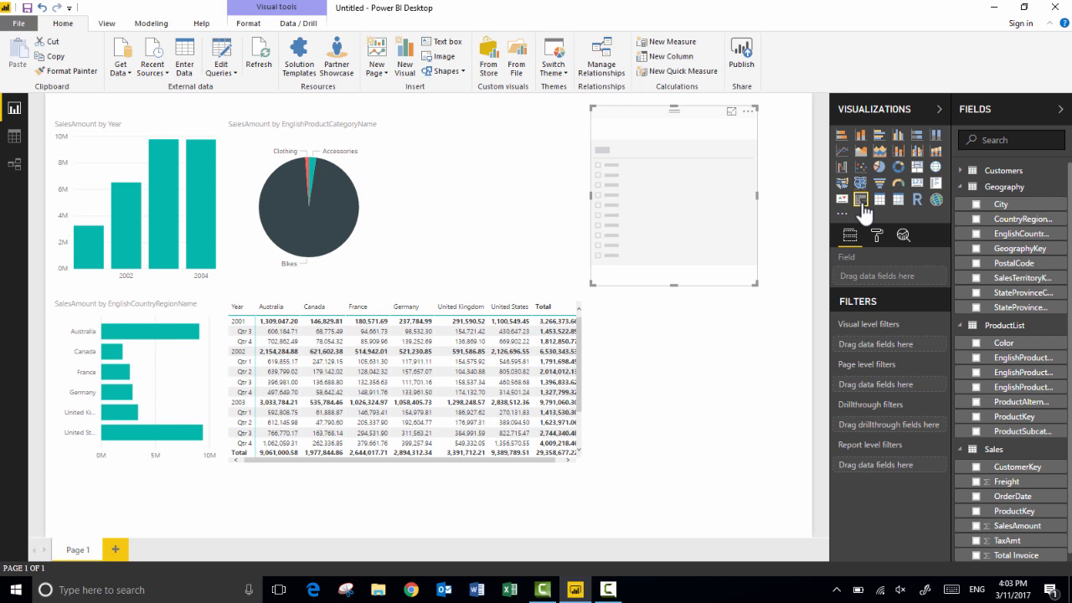
{"action": "left_click", "coordinate": [977, 343]}
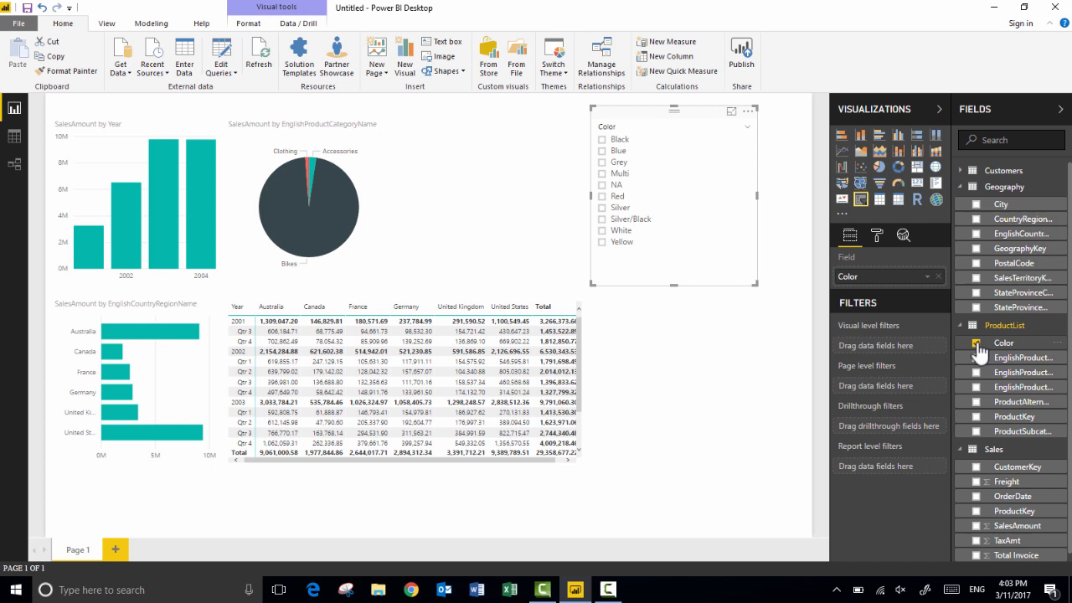
{"action": "left_click", "coordinate": [620, 148]}
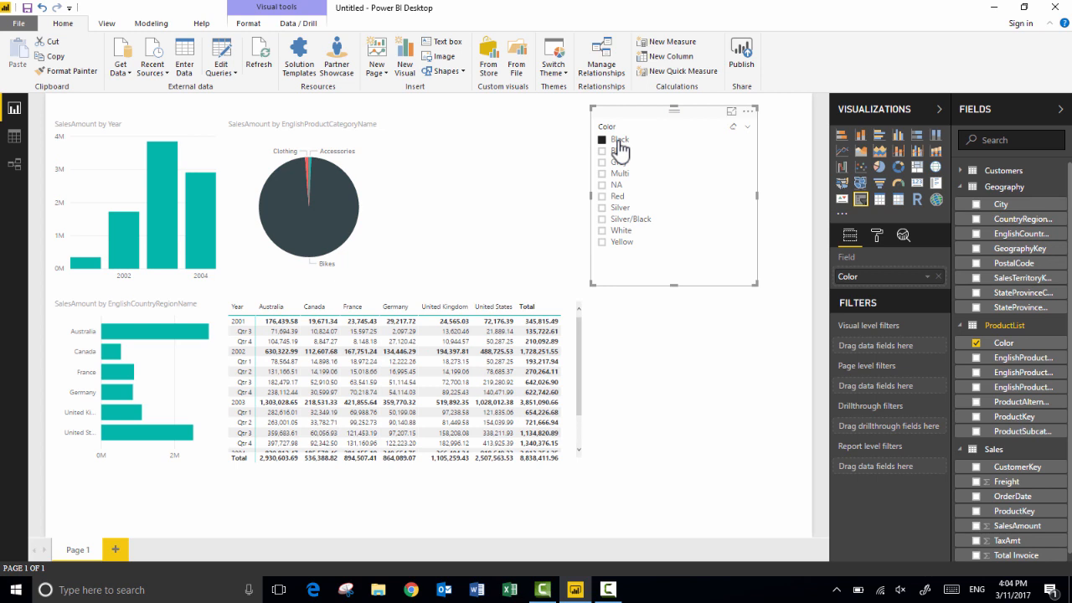
{"action": "left_click", "coordinate": [620, 148]}
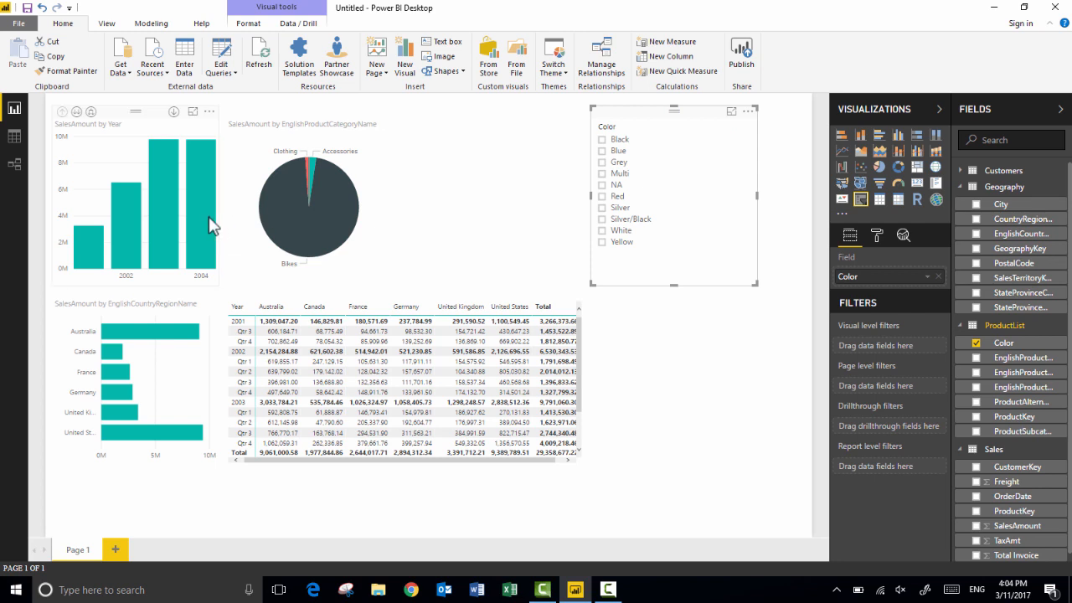
- Select the 2004 column to examine its cross-highlighting in the pie, country chart and matrix, and clear the selection
{"action": "mouse_move", "coordinate": [211, 226]}
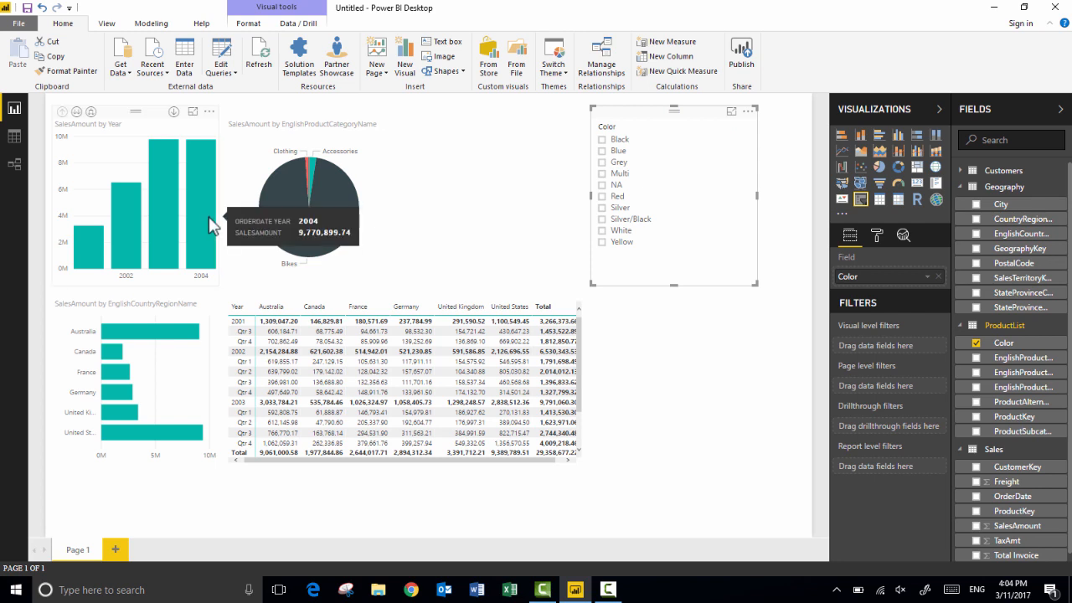
{"action": "left_click", "coordinate": [201, 226]}
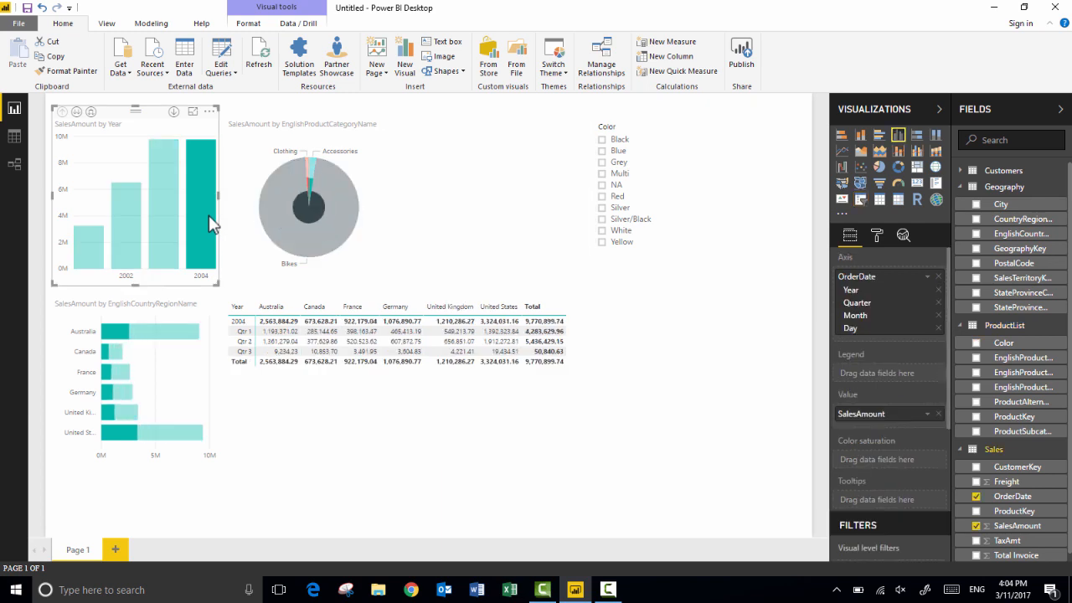
{"action": "mouse_move", "coordinate": [313, 224]}
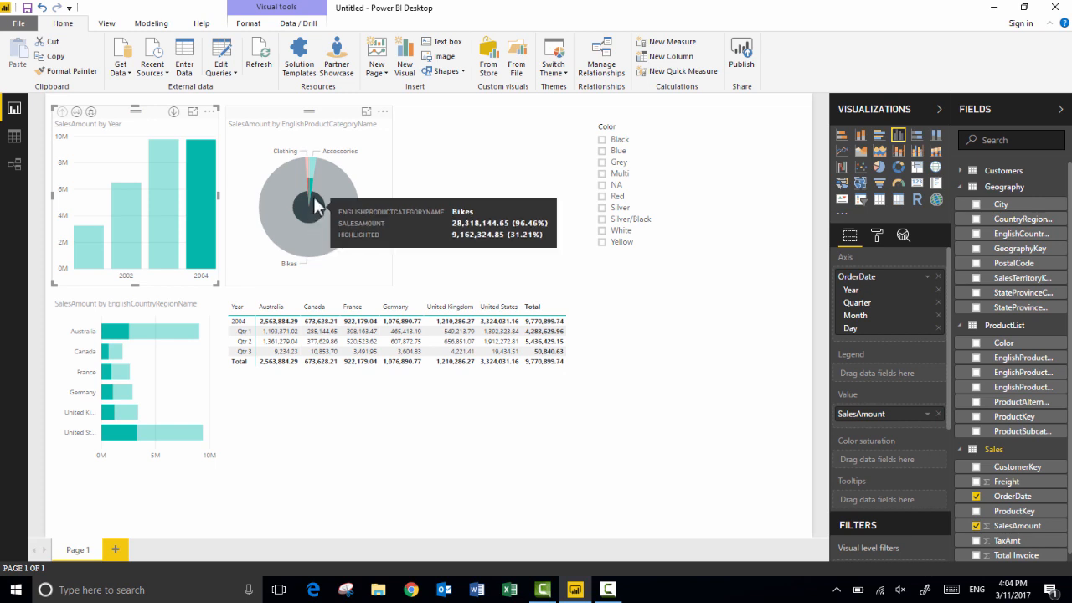
{"action": "mouse_move", "coordinate": [311, 183]}
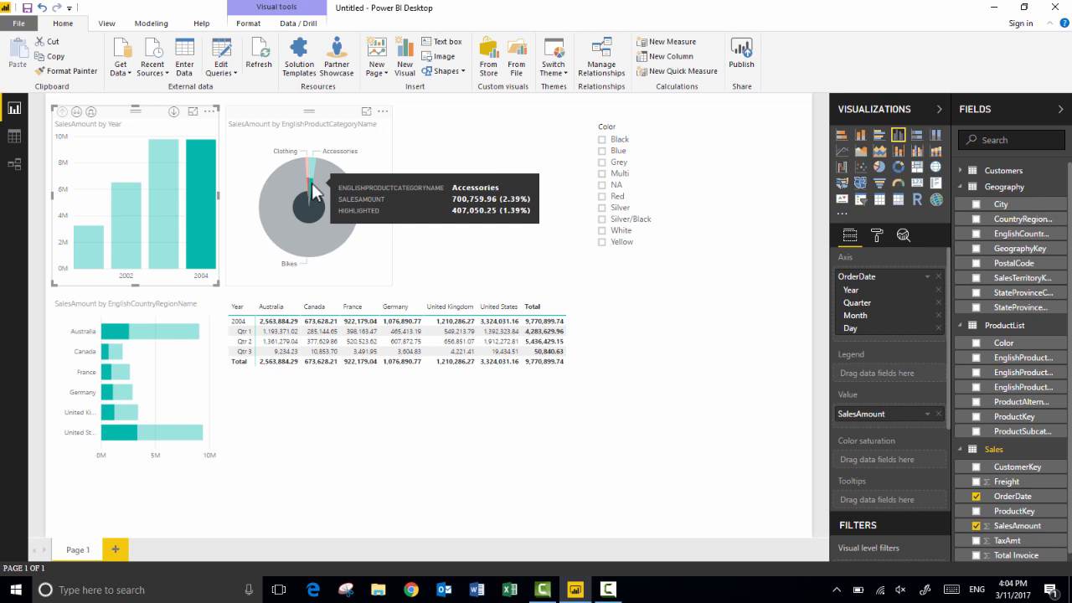
{"action": "mouse_move", "coordinate": [133, 346]}
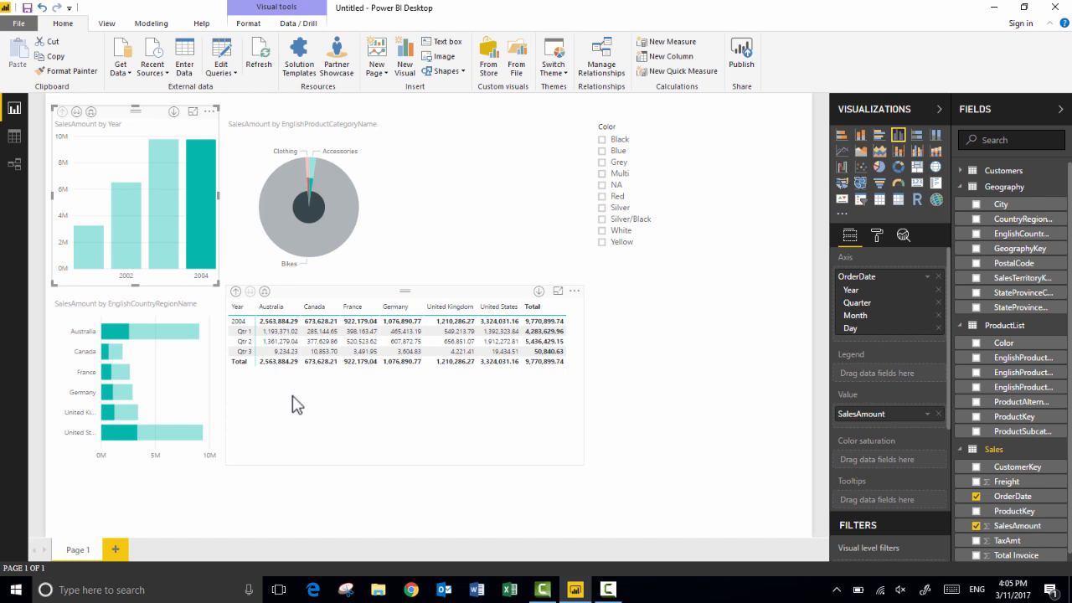
{"action": "mouse_move", "coordinate": [203, 240]}
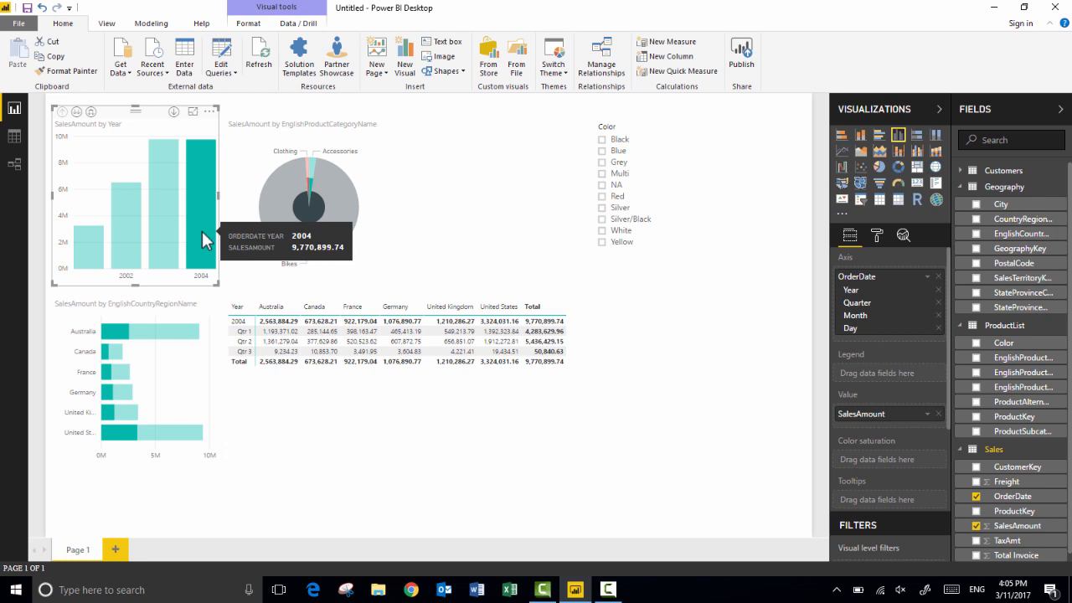
{"action": "left_click", "coordinate": [201, 232]}
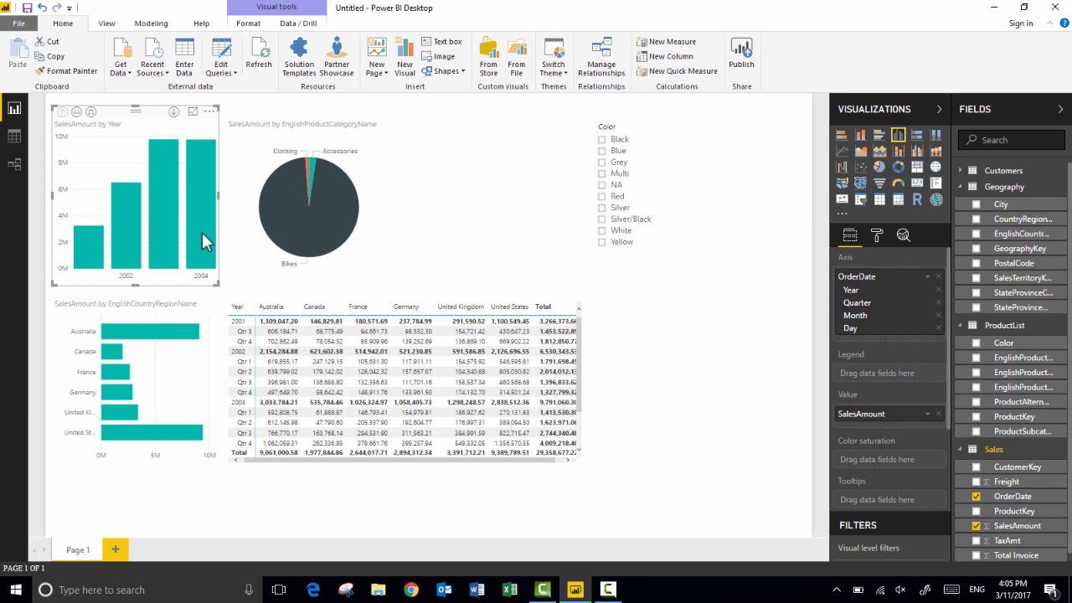
- Check the cross-highlighting from the Australia bar and from the matrix's Australia 2001 Qtr 3 cell, clearing each selection
{"action": "left_click", "coordinate": [134, 334]}
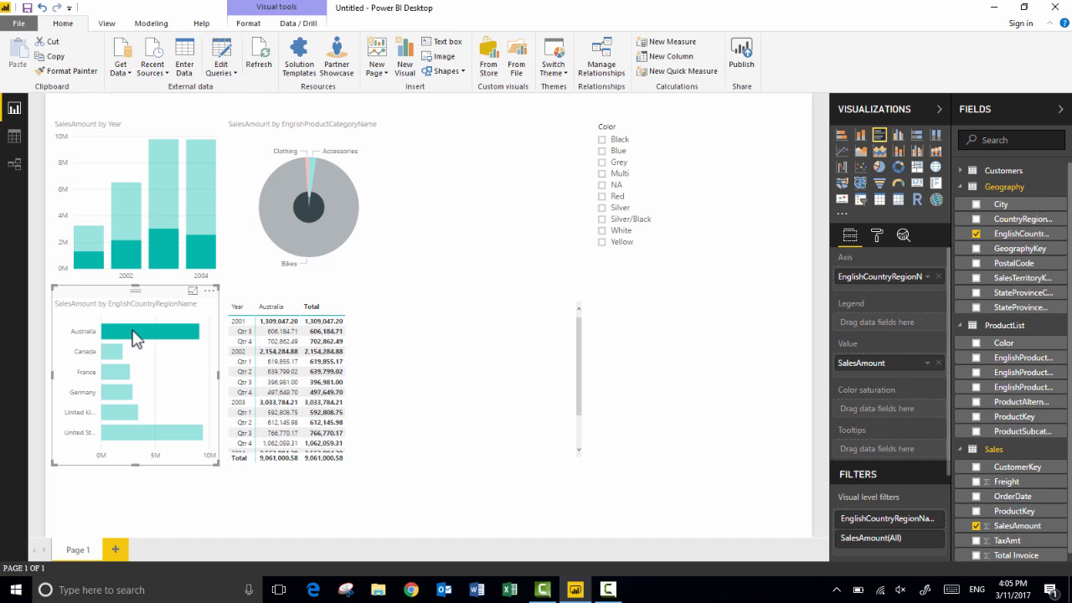
{"action": "left_click", "coordinate": [134, 335]}
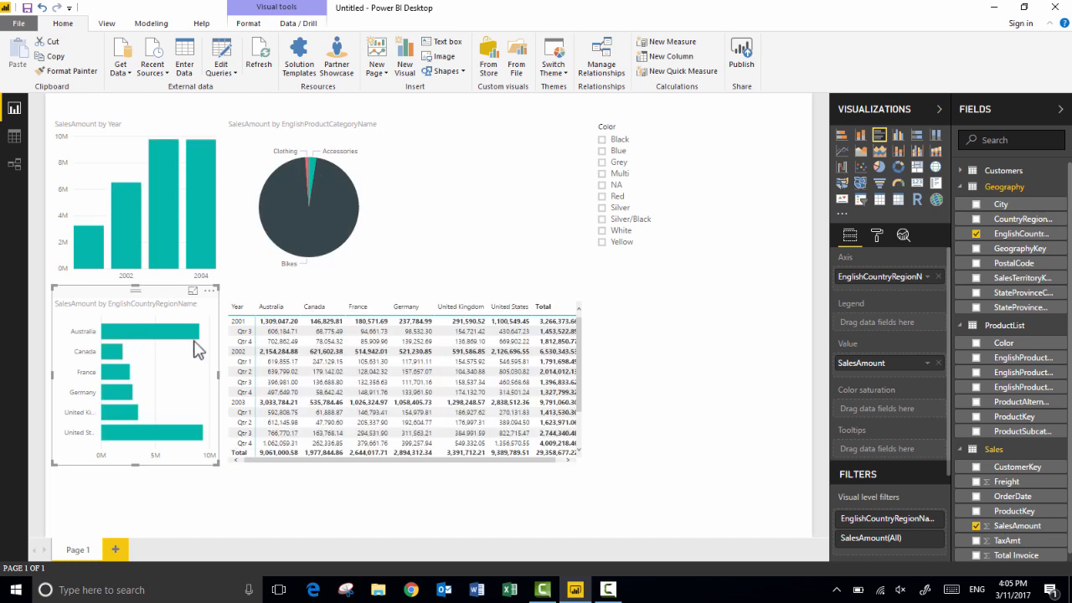
{"action": "left_click", "coordinate": [285, 333]}
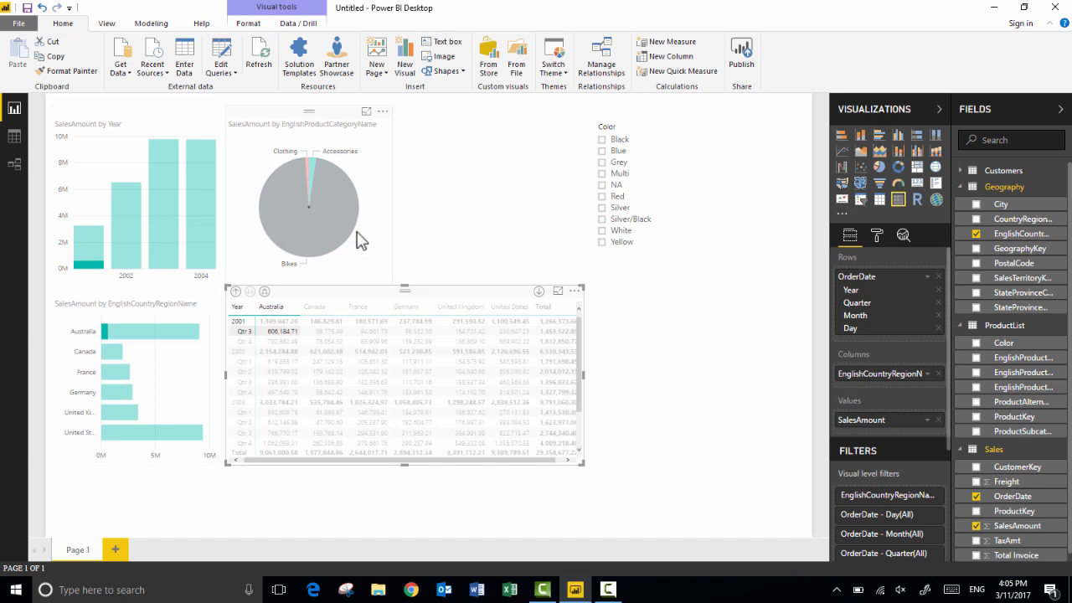
{"action": "left_click", "coordinate": [291, 334]}
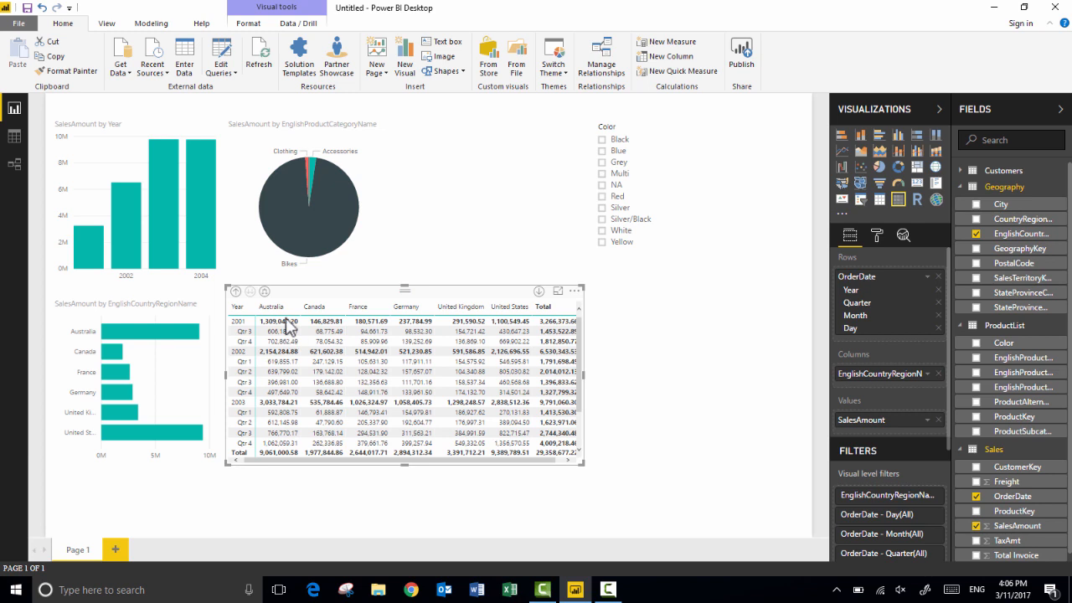
- Edit the interactions so the matrix filters the country sales chart, and test with the Australia 2001 Qtr 3 cell
{"action": "left_click", "coordinate": [249, 24]}
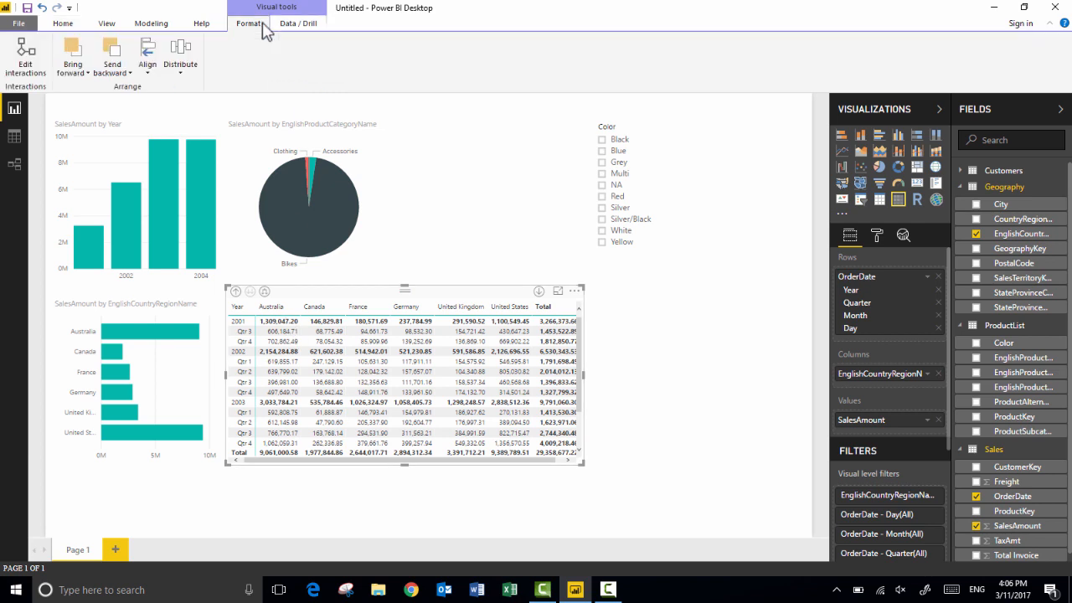
{"action": "left_click", "coordinate": [32, 68]}
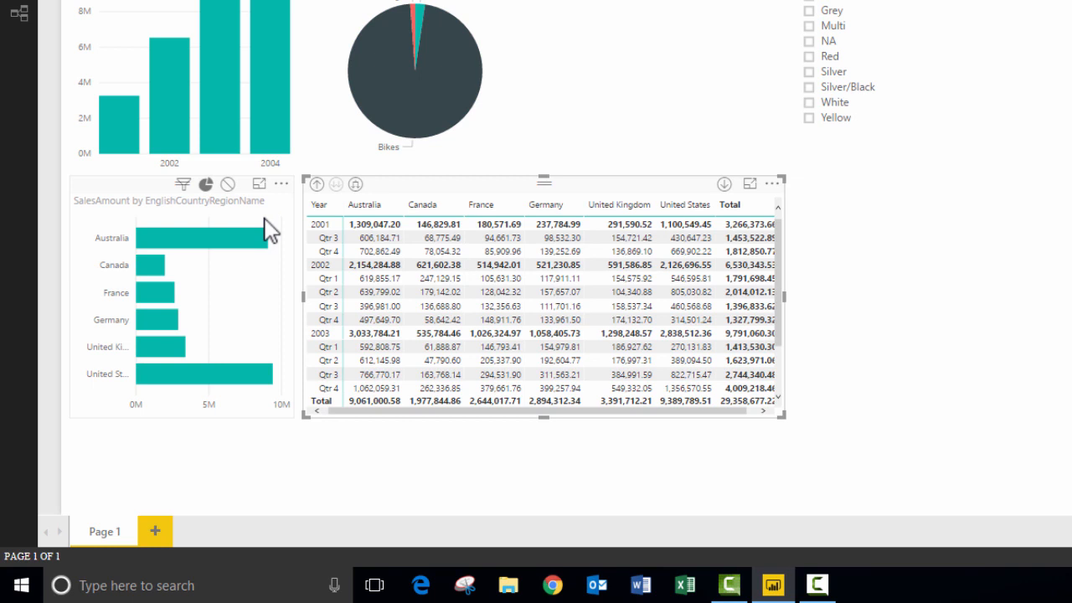
{"action": "left_click", "coordinate": [184, 186]}
{"action": "left_click", "coordinate": [389, 240]}
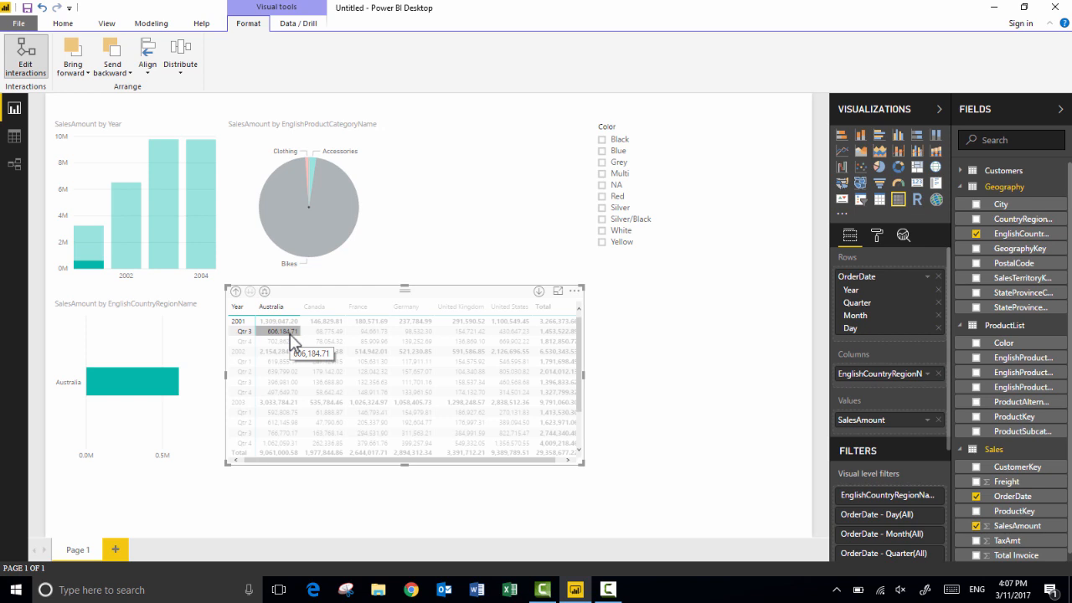
{"action": "left_click", "coordinate": [290, 338]}
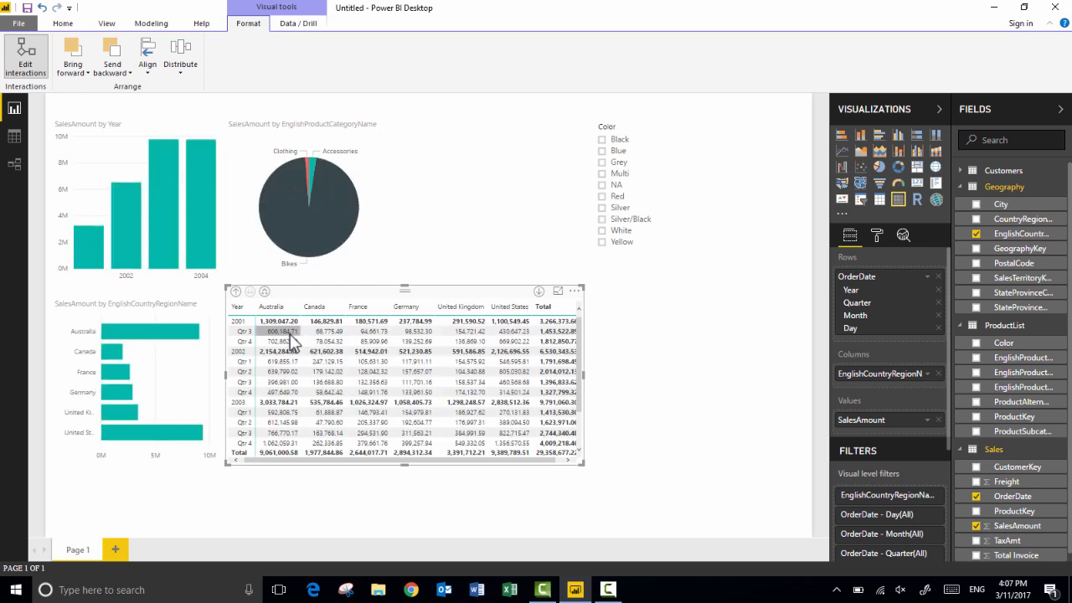
- Set the SalesAmount by Year chart to filter the country sales chart instead of highlighting it
{"action": "left_click", "coordinate": [185, 131]}
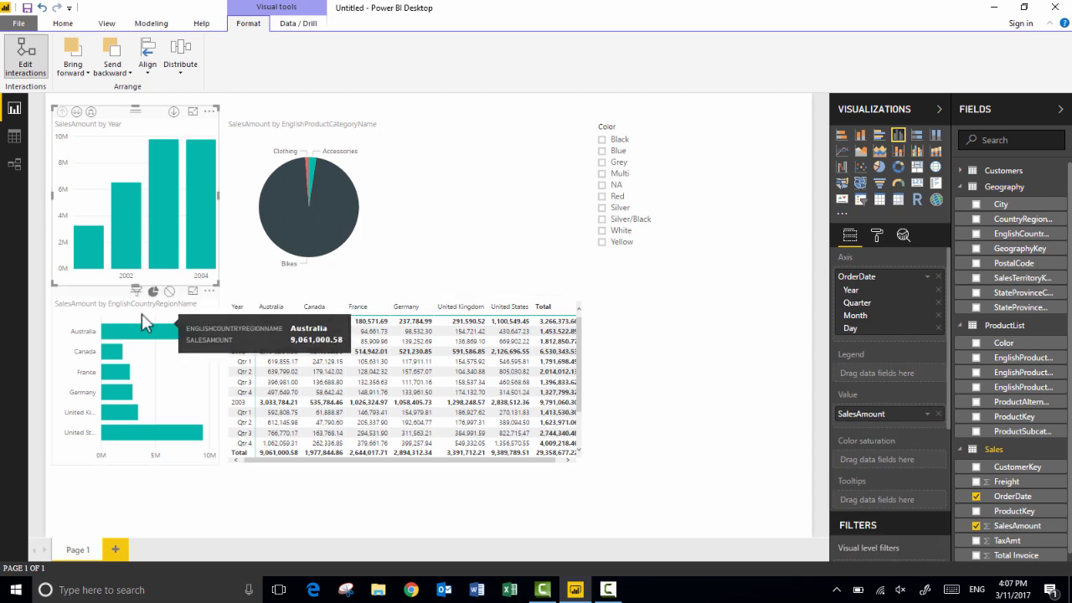
{"action": "left_click", "coordinate": [137, 290]}
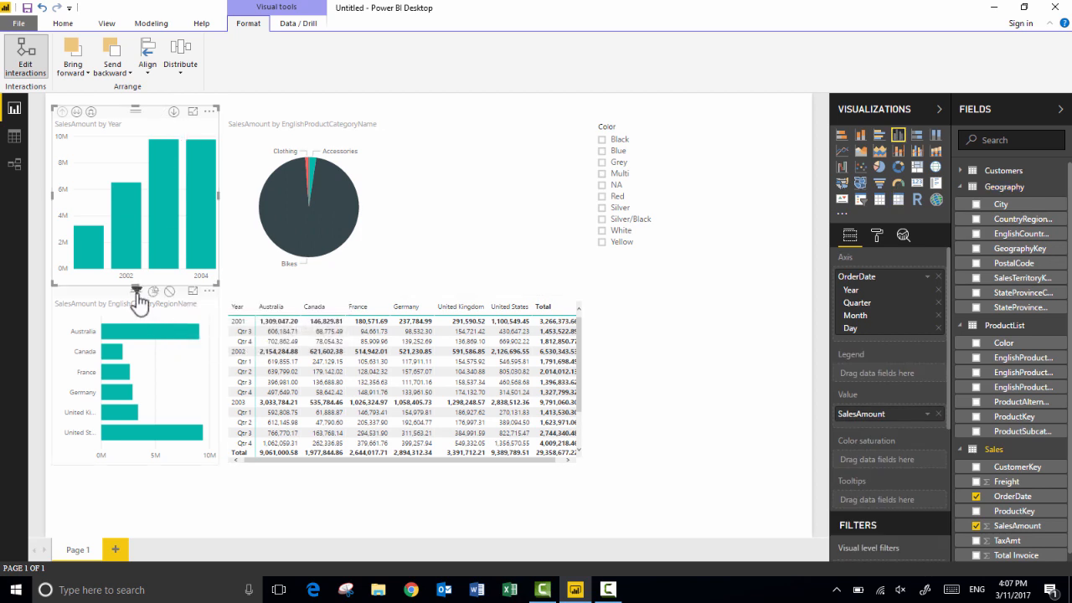
- Test the filtering of the country sales chart with the 2004 column, checking the United States and Australia bars with and without the selection
{"action": "mouse_move", "coordinate": [205, 236]}
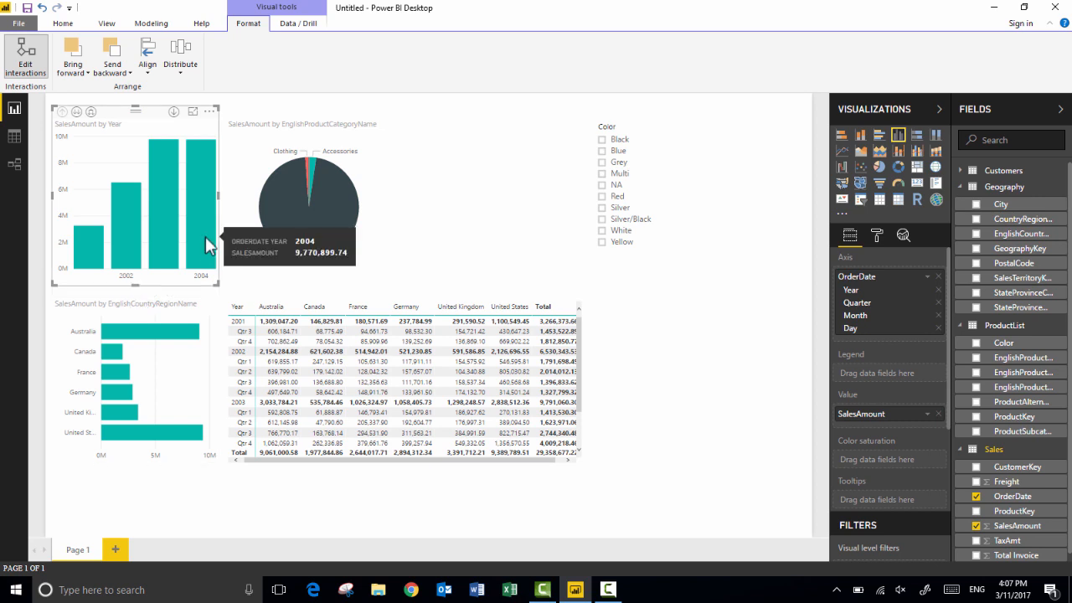
{"action": "left_click", "coordinate": [205, 236]}
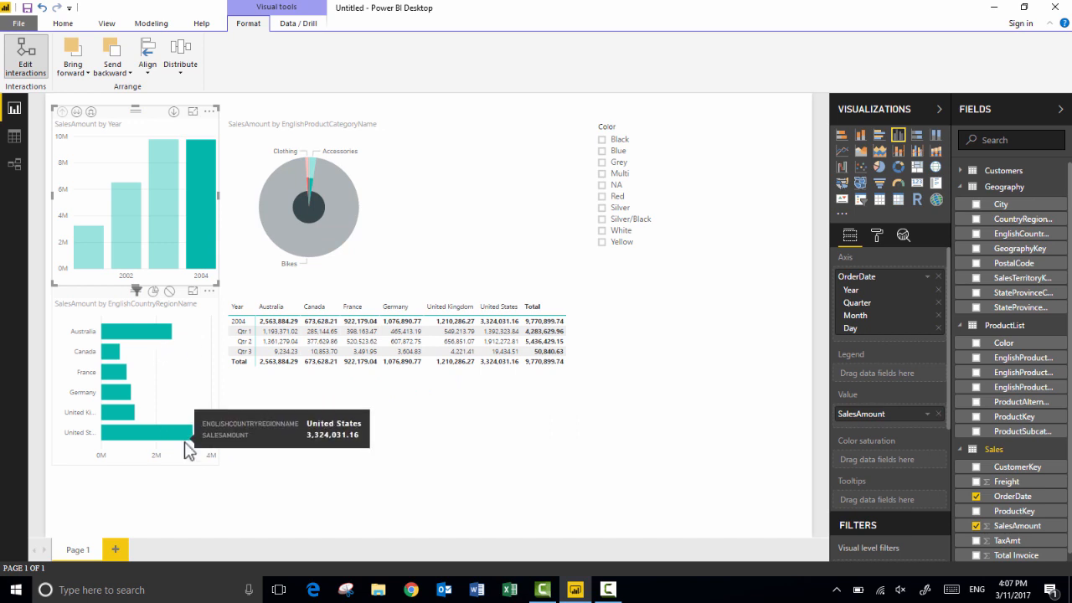
{"action": "mouse_move", "coordinate": [186, 443]}
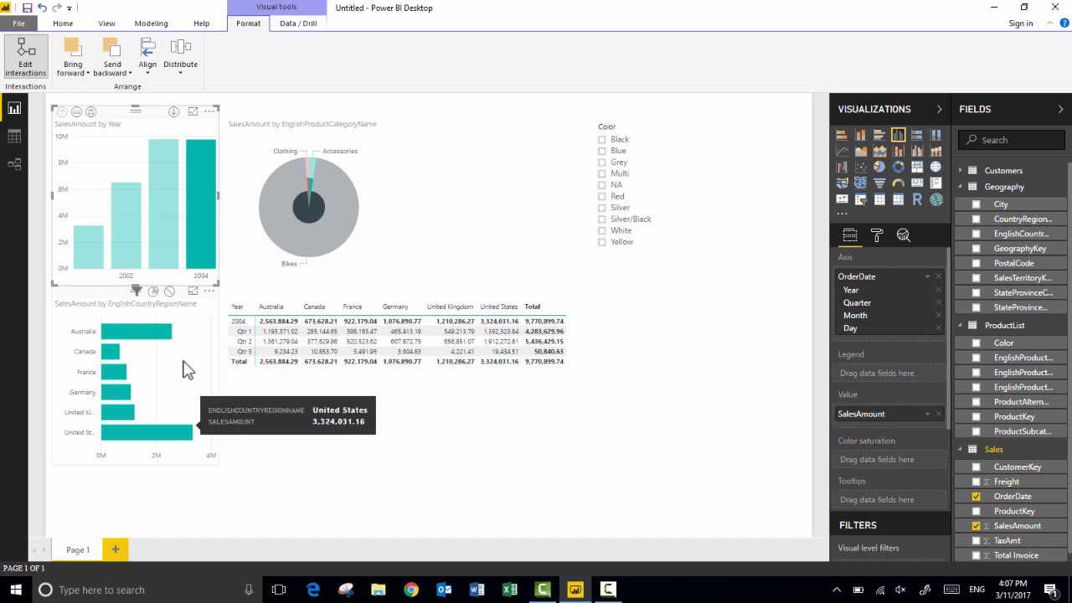
{"action": "mouse_move", "coordinate": [163, 338]}
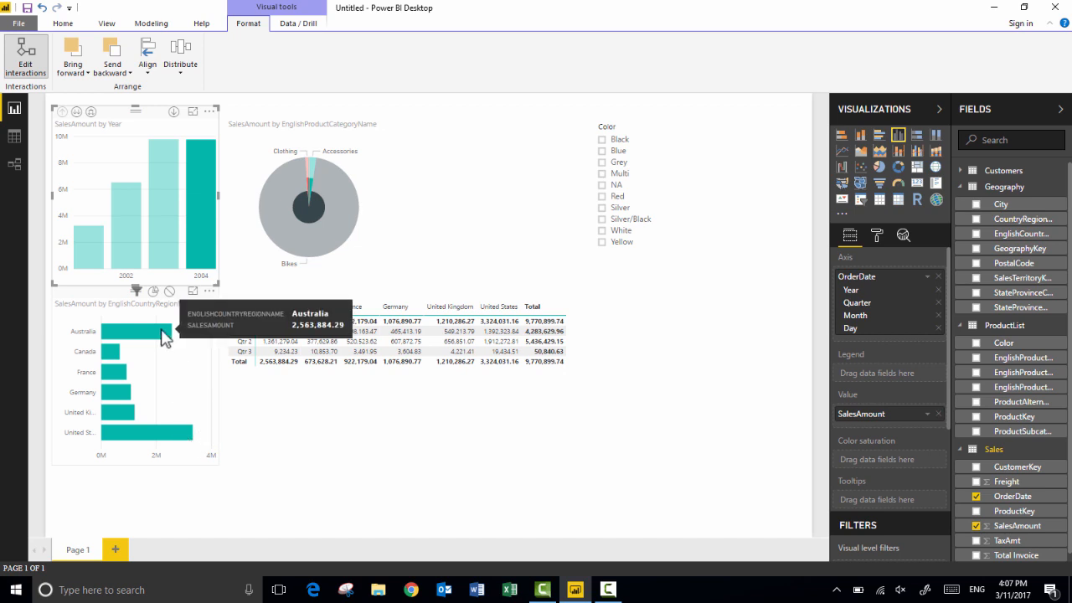
{"action": "mouse_move", "coordinate": [196, 247]}
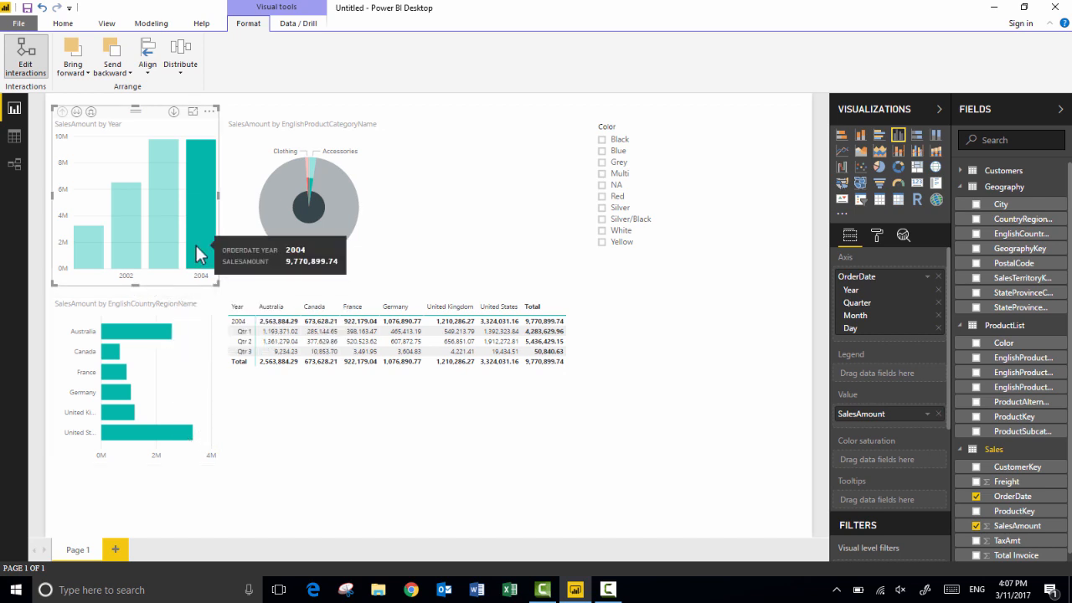
{"action": "left_click", "coordinate": [196, 247]}
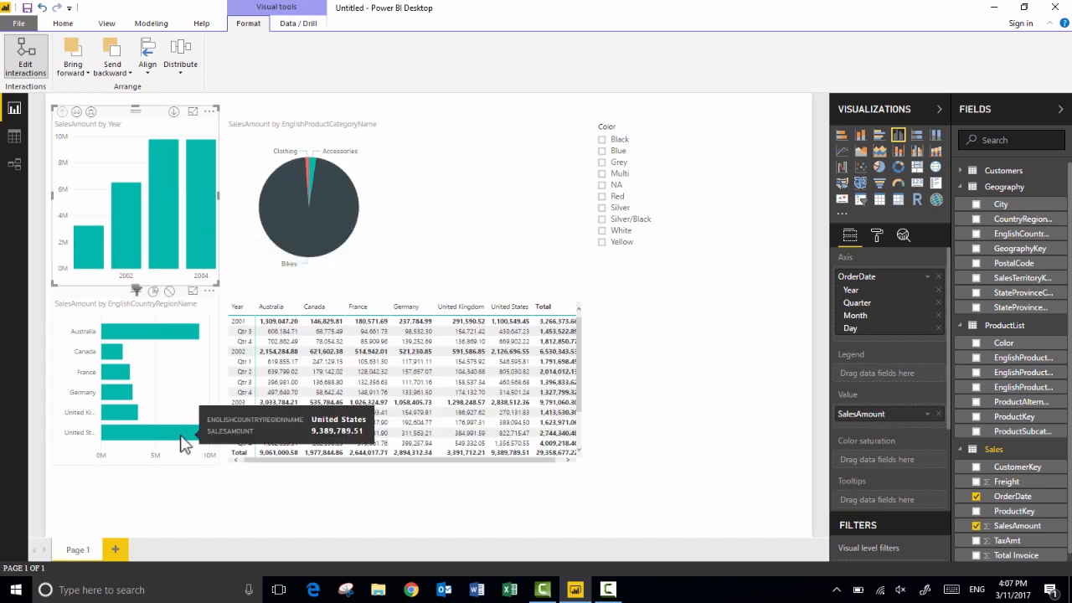
{"action": "mouse_move", "coordinate": [192, 335]}
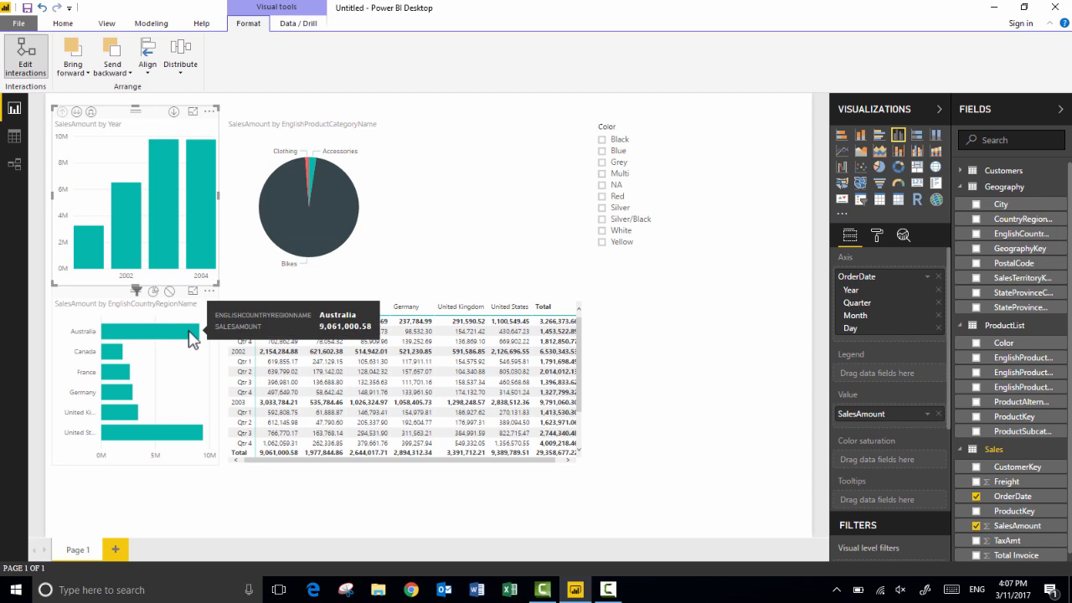
{"action": "left_click", "coordinate": [67, 26]}
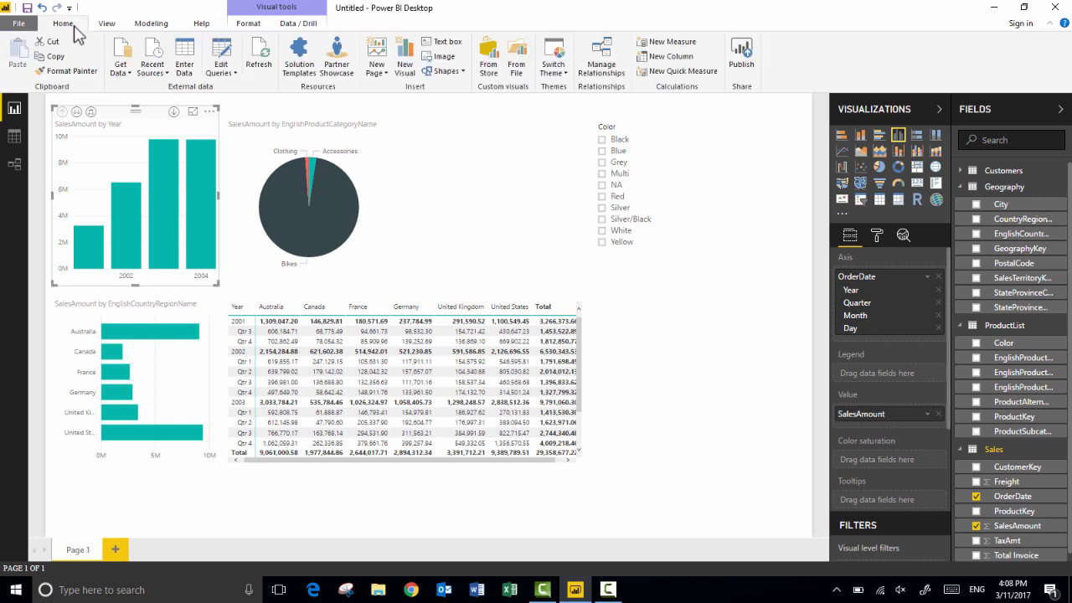